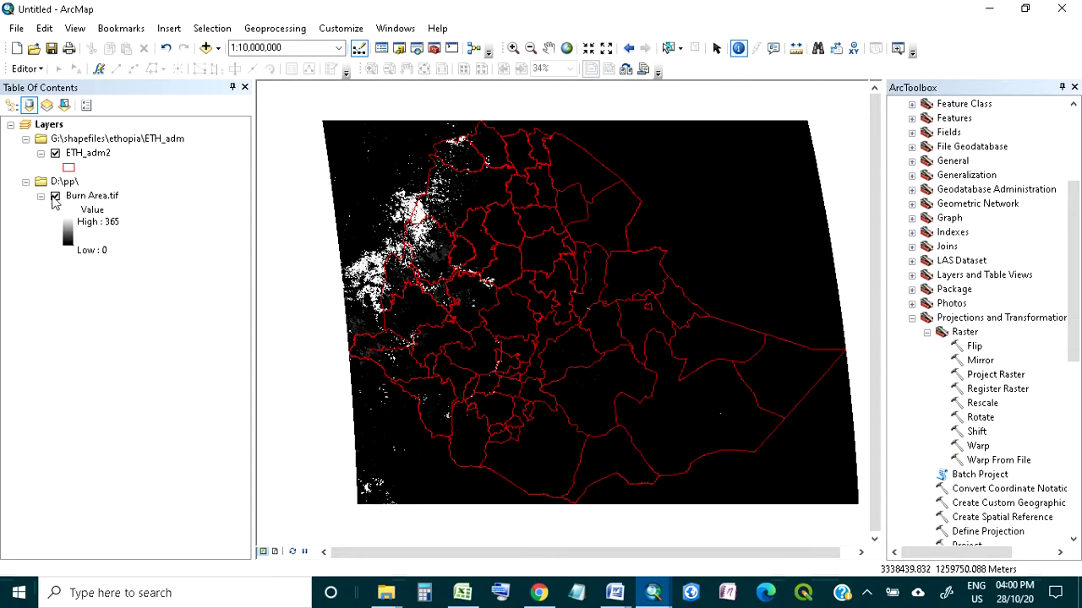
right_click(95, 199)
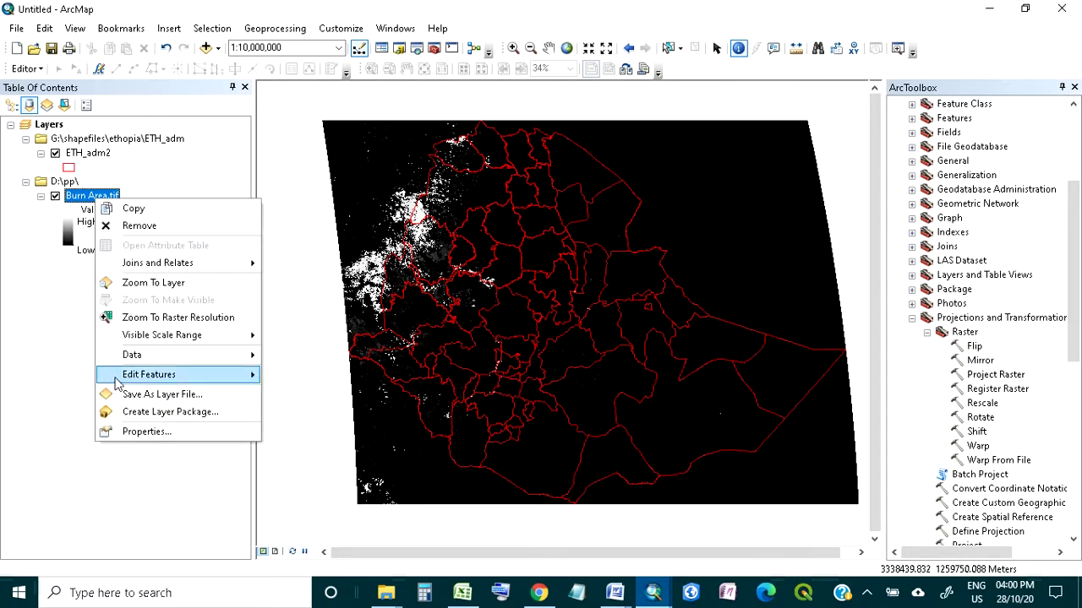
click(128, 432)
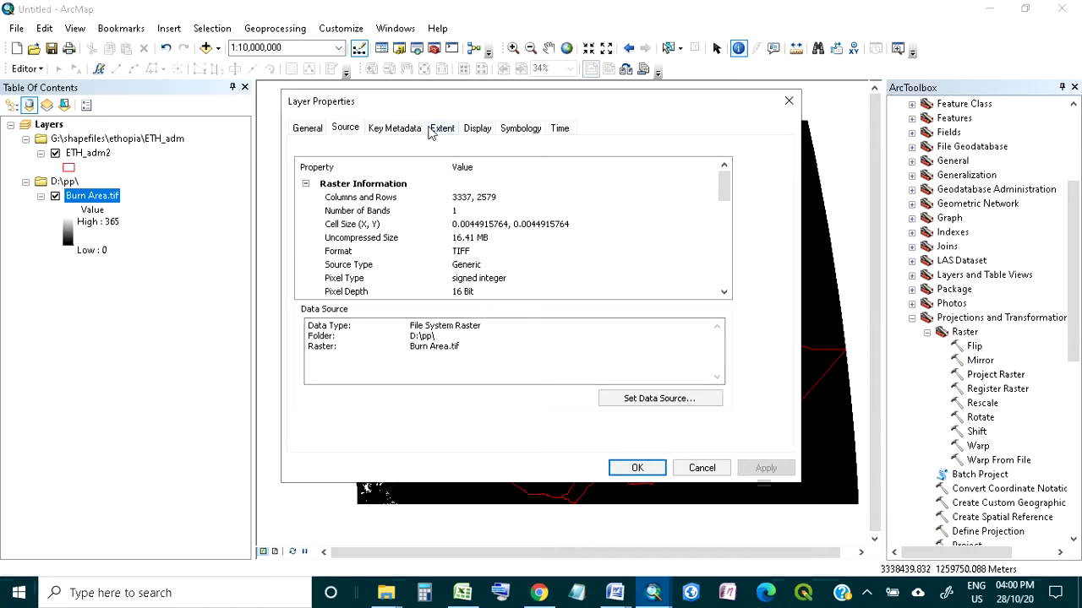
click(701, 467)
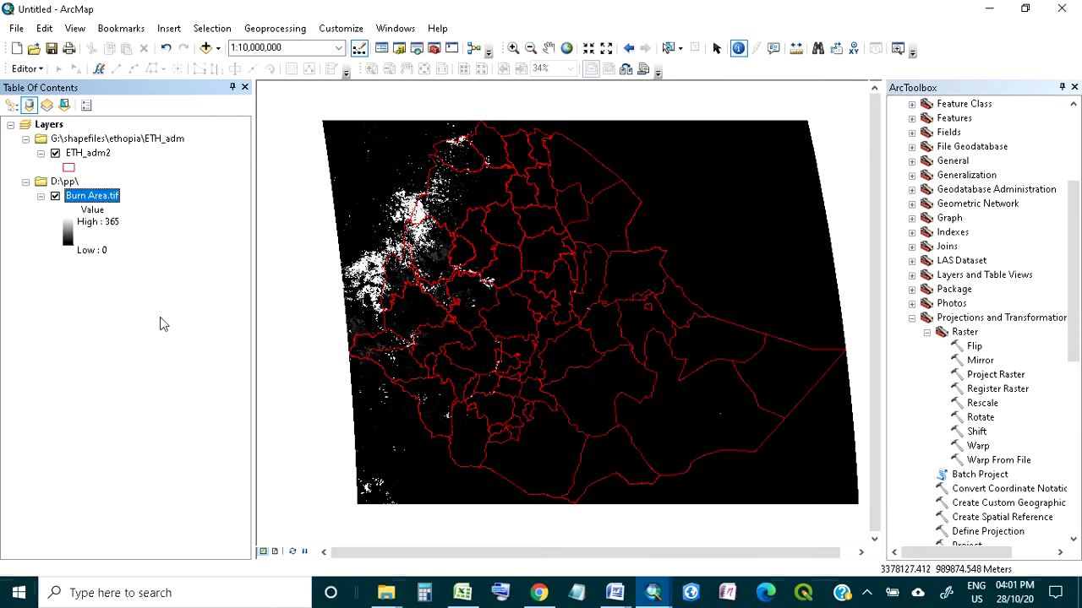
right_click(99, 200)
click(181, 425)
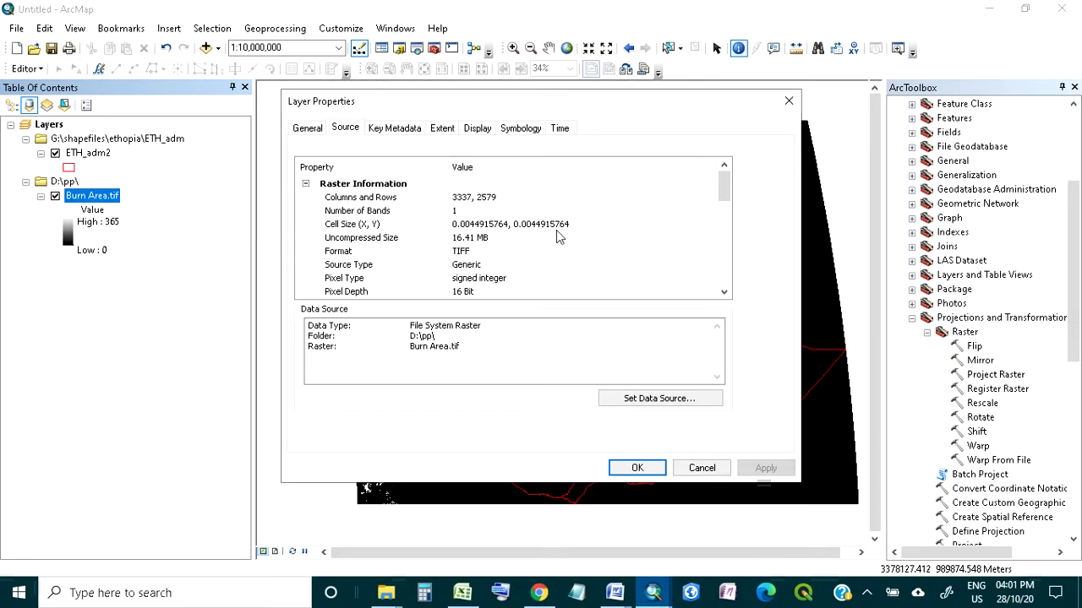
scroll(581, 225, down, 1)
scroll(581, 225, down, 1)
scroll(580, 225, down, 2)
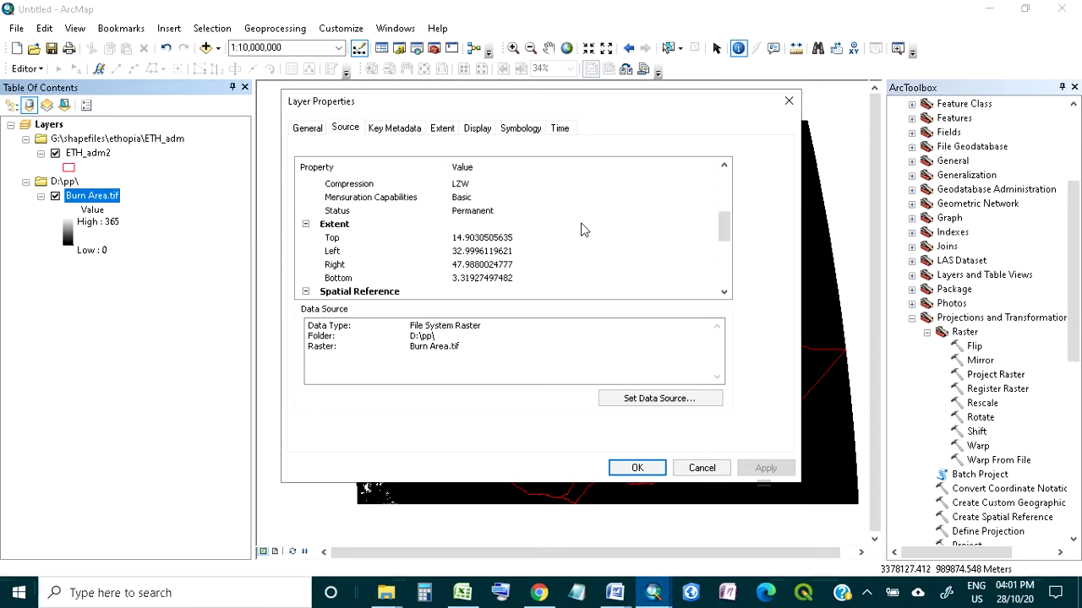
scroll(580, 224, down, 1)
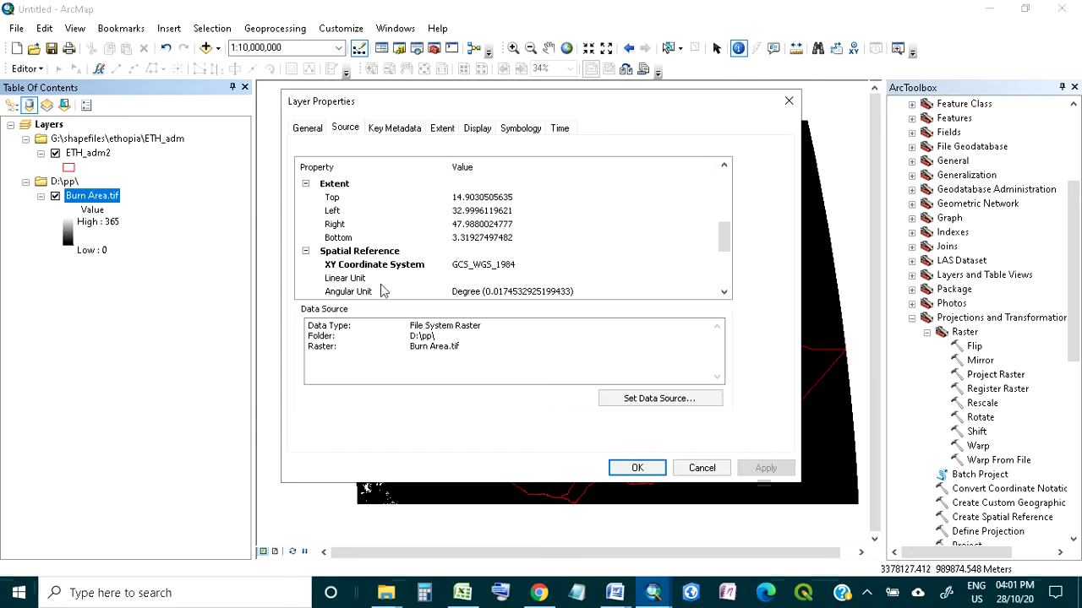
scroll(514, 297, down, 1)
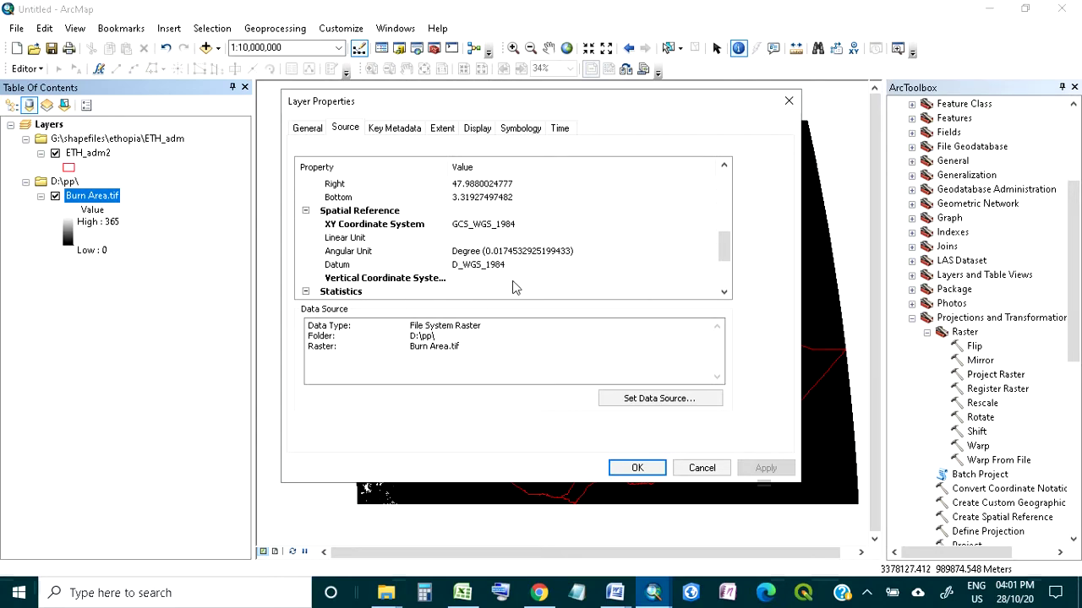
click(700, 469)
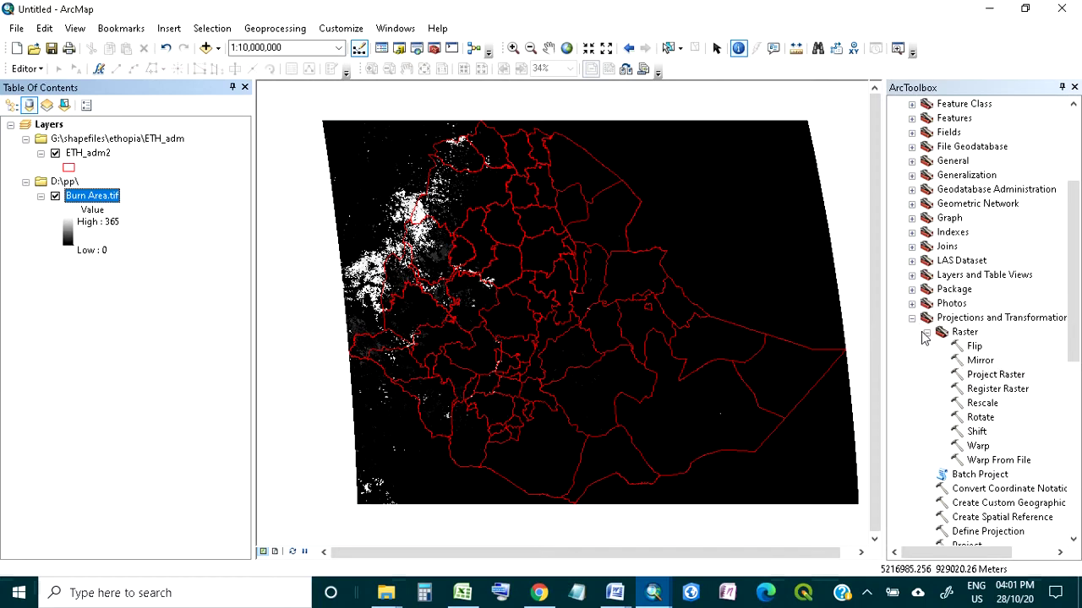
Project Burn Area.tif to Adindan_UTM_Zone_37N with Project Raster, creating BurnArea_ProjectRaster1
click(911, 318)
scroll(1017, 267, up, 4)
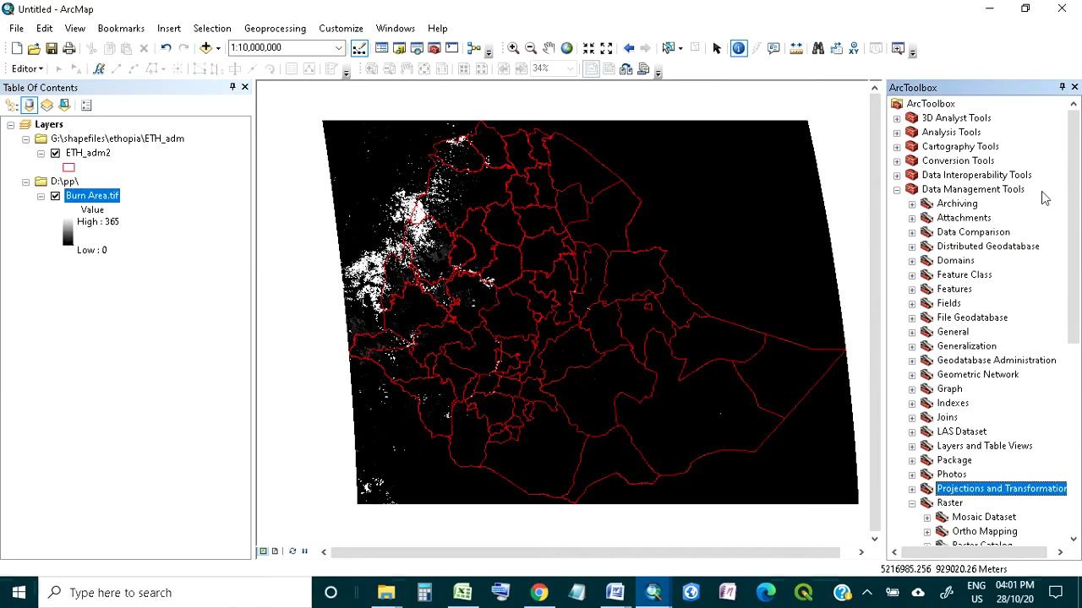
scroll(978, 279, down, 4)
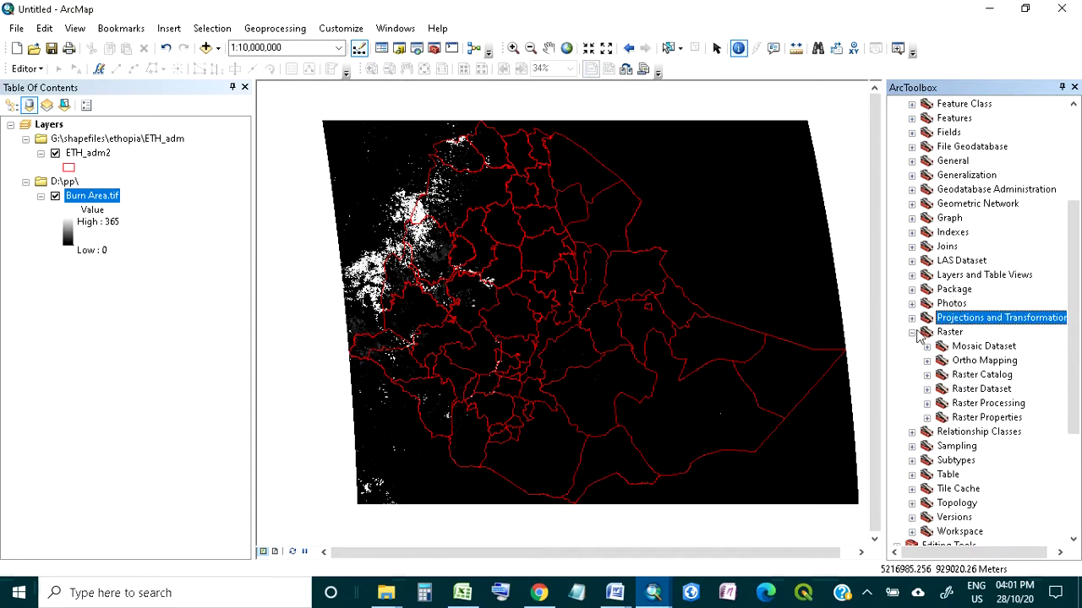
click(913, 319)
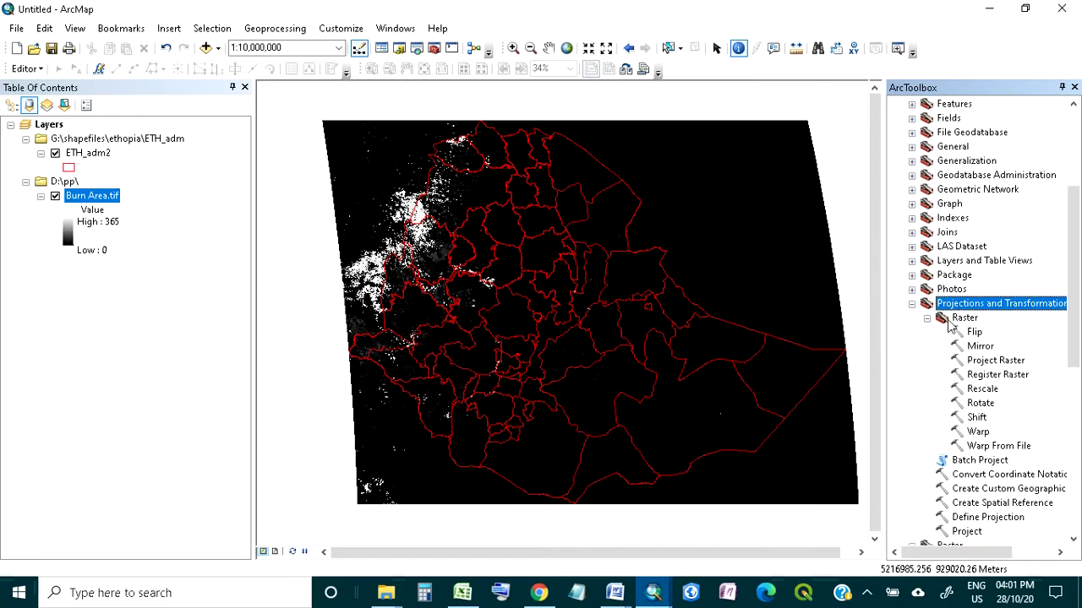
double_click(996, 360)
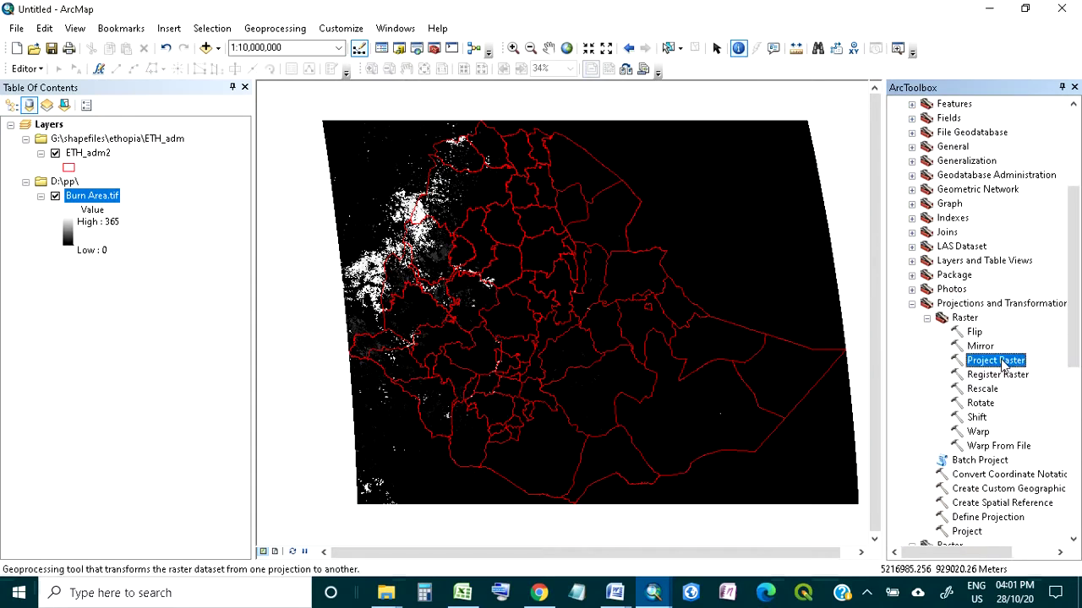
drag(107, 196, 391, 184)
click(794, 278)
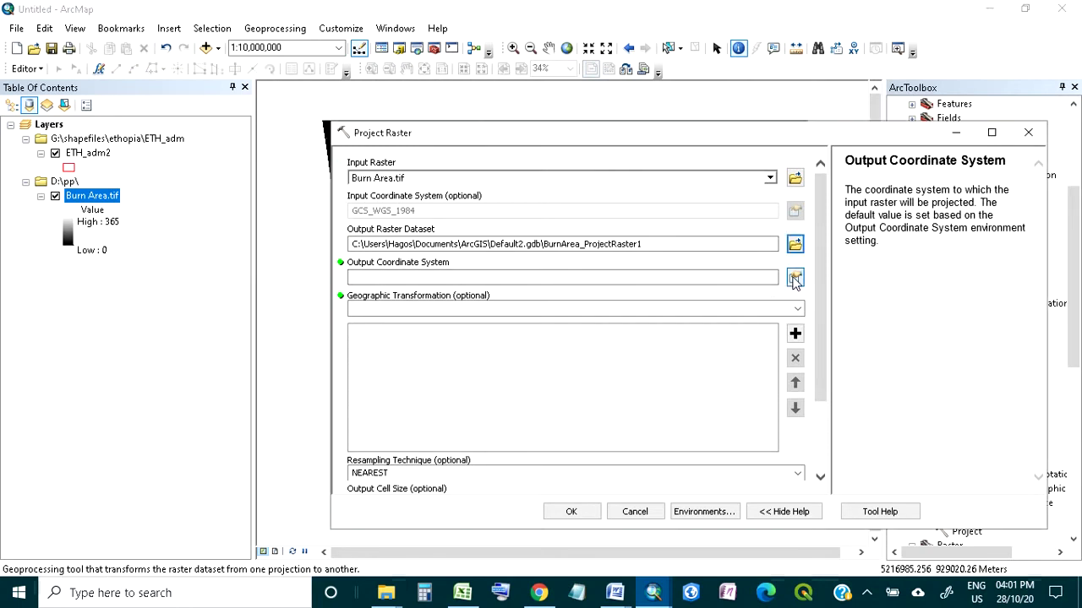
click(597, 215)
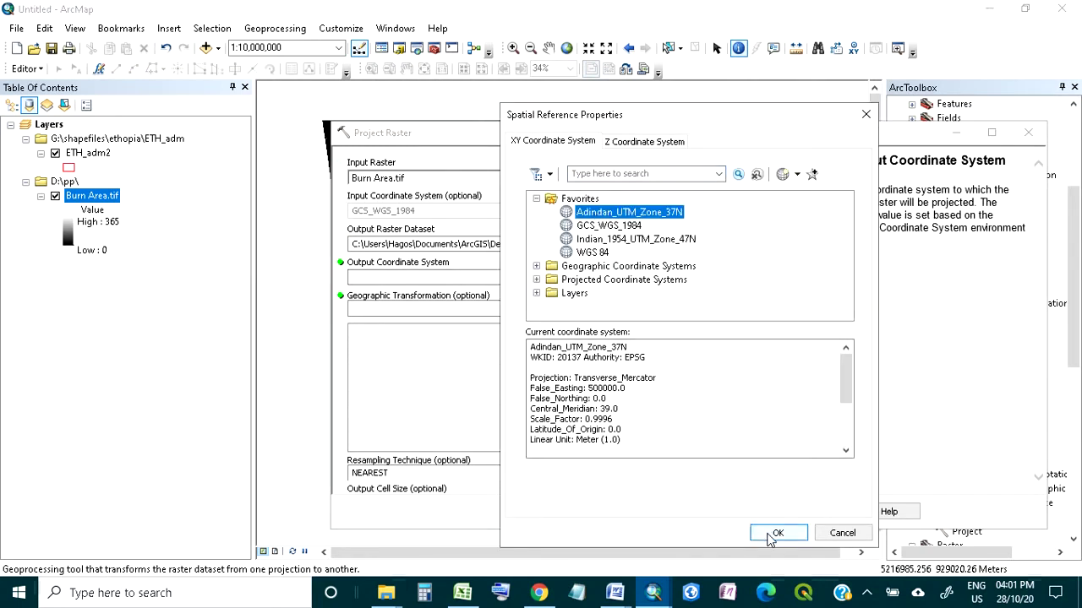
click(772, 535)
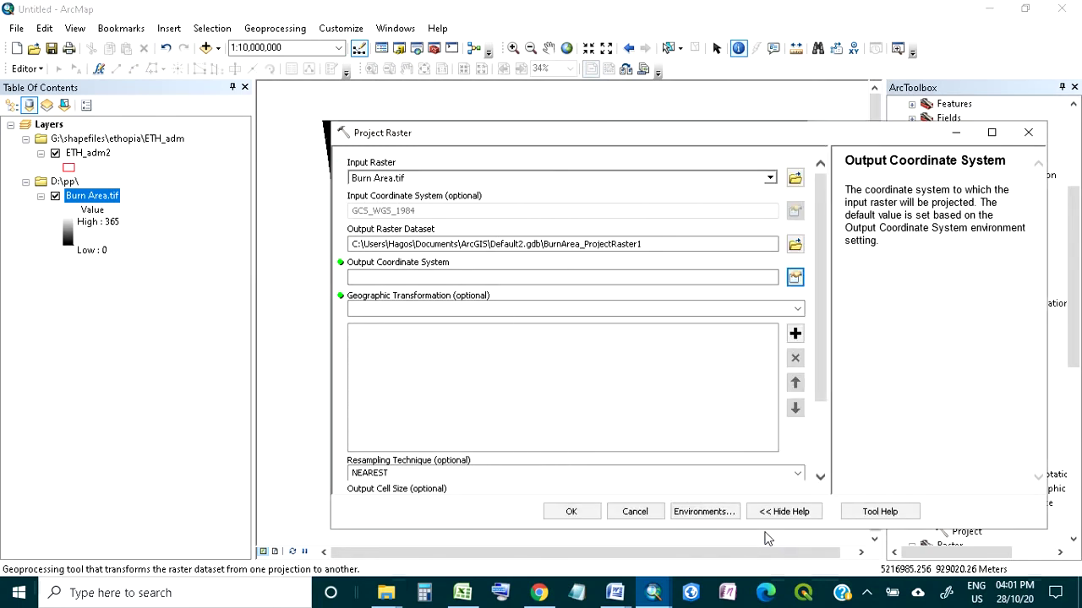
click(572, 513)
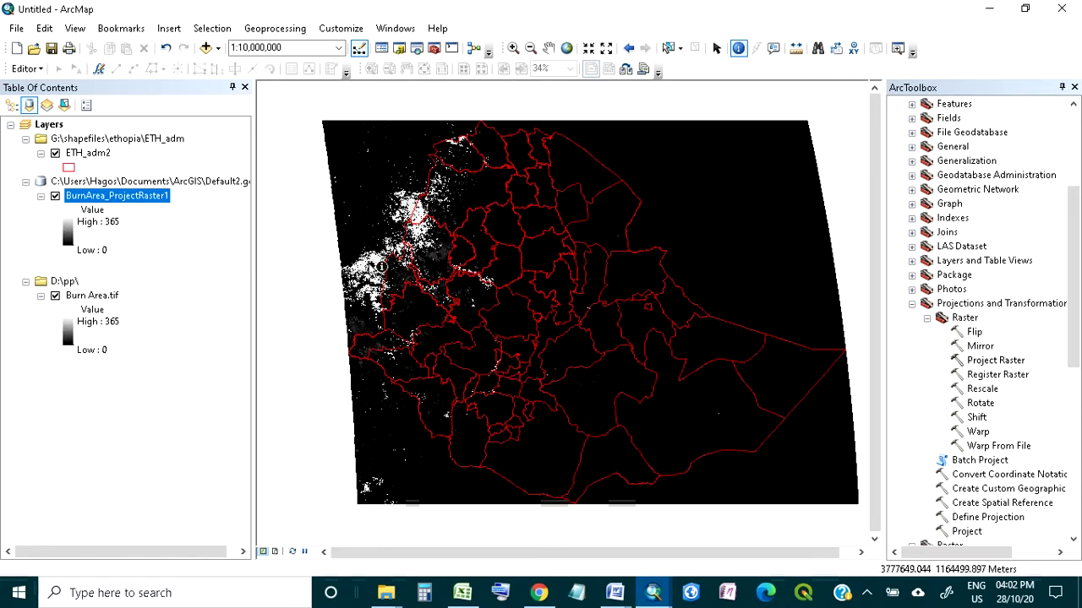
Hide Burn Area.tif, check BurnArea_ProjectRaster1's cell size, then remove the original D:\pp\ group
click(55, 295)
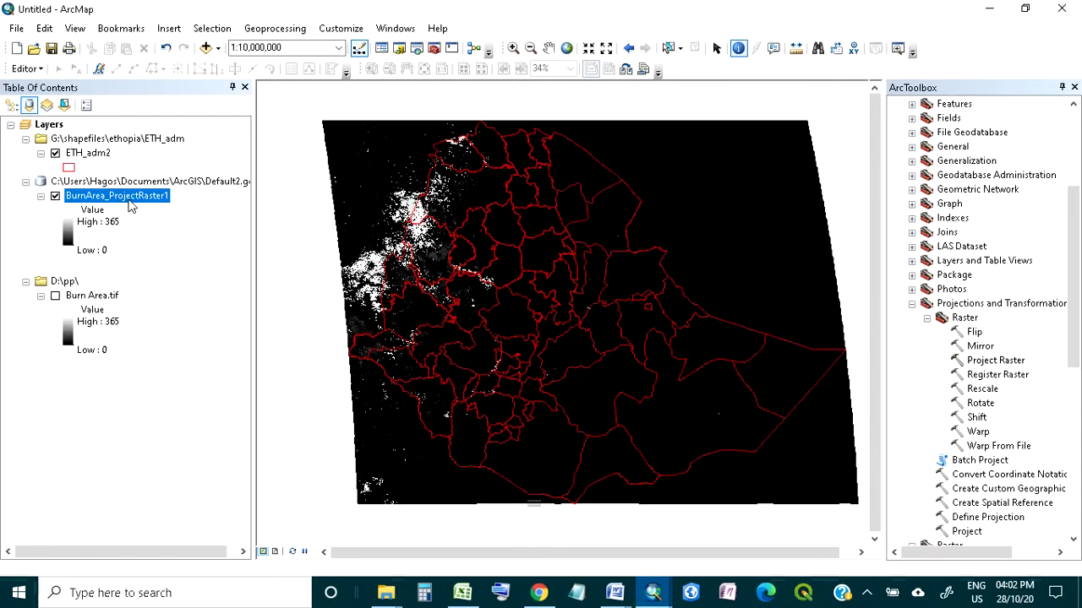
right_click(127, 200)
click(202, 433)
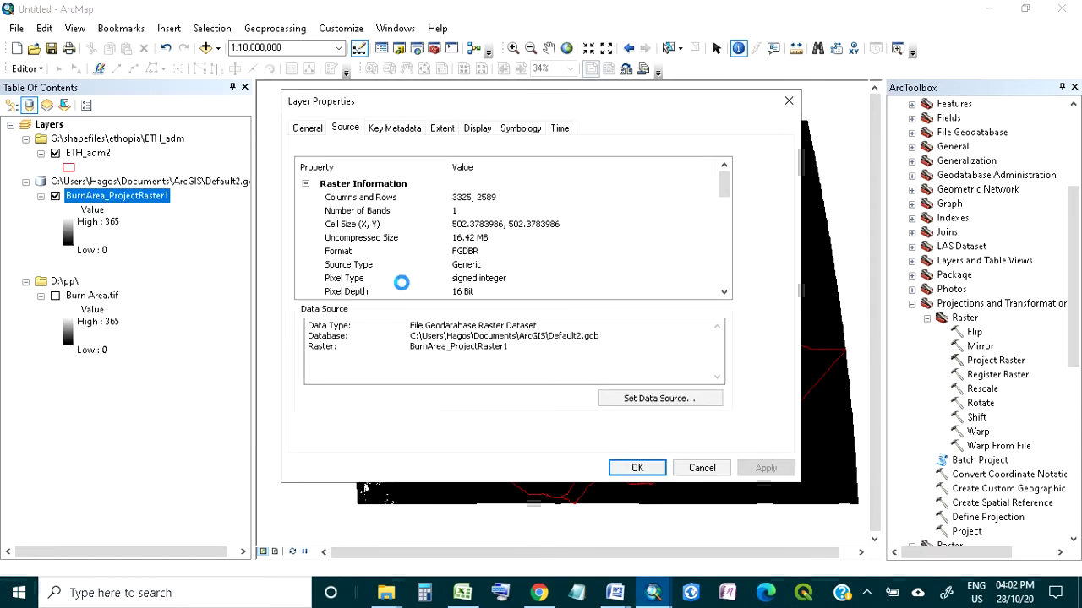
click(487, 226)
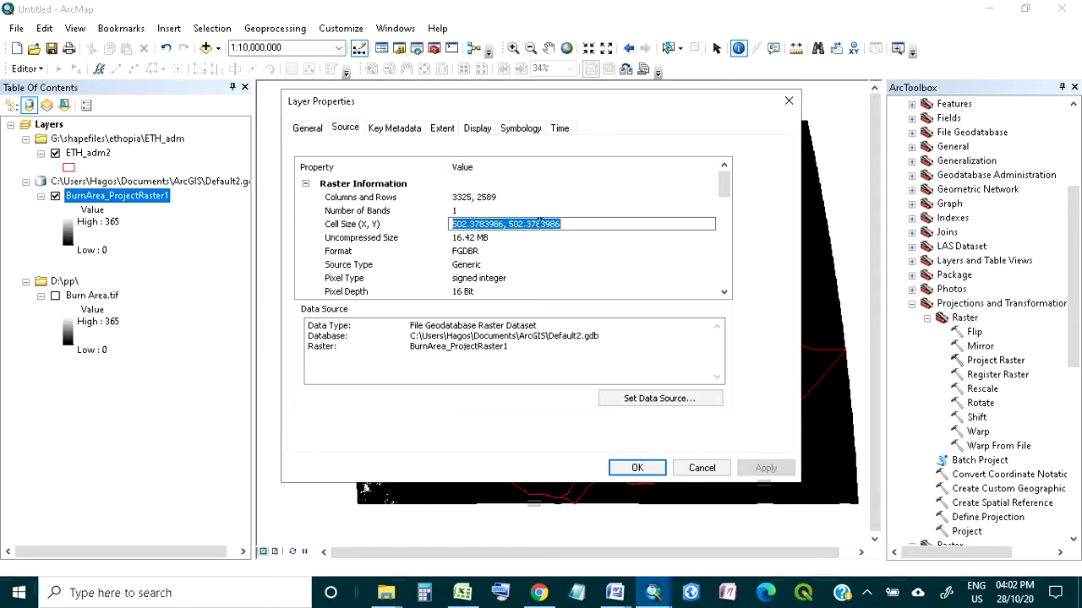
click(542, 224)
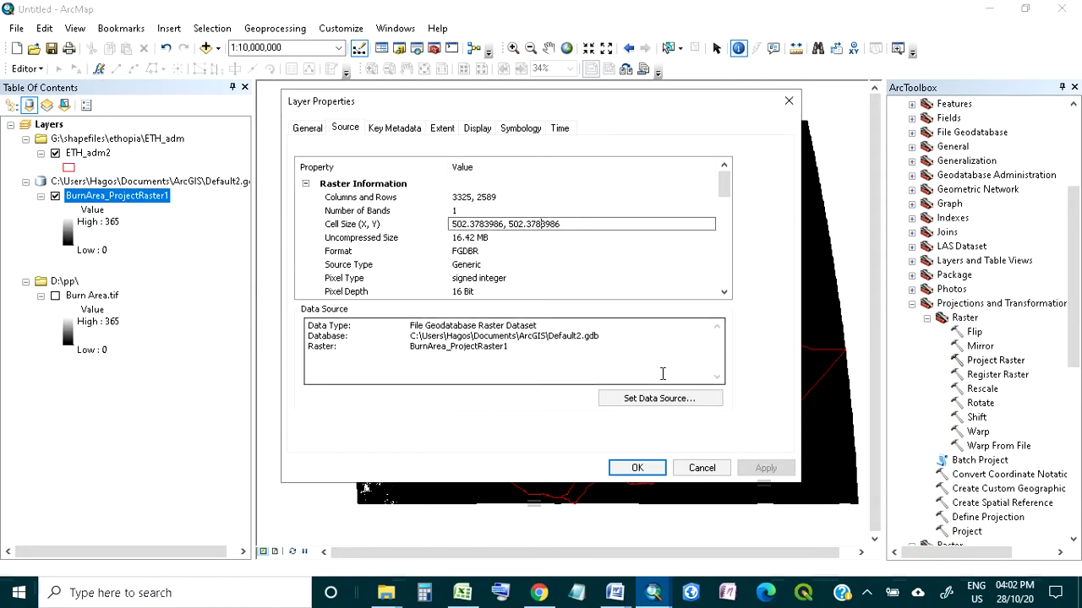
click(701, 468)
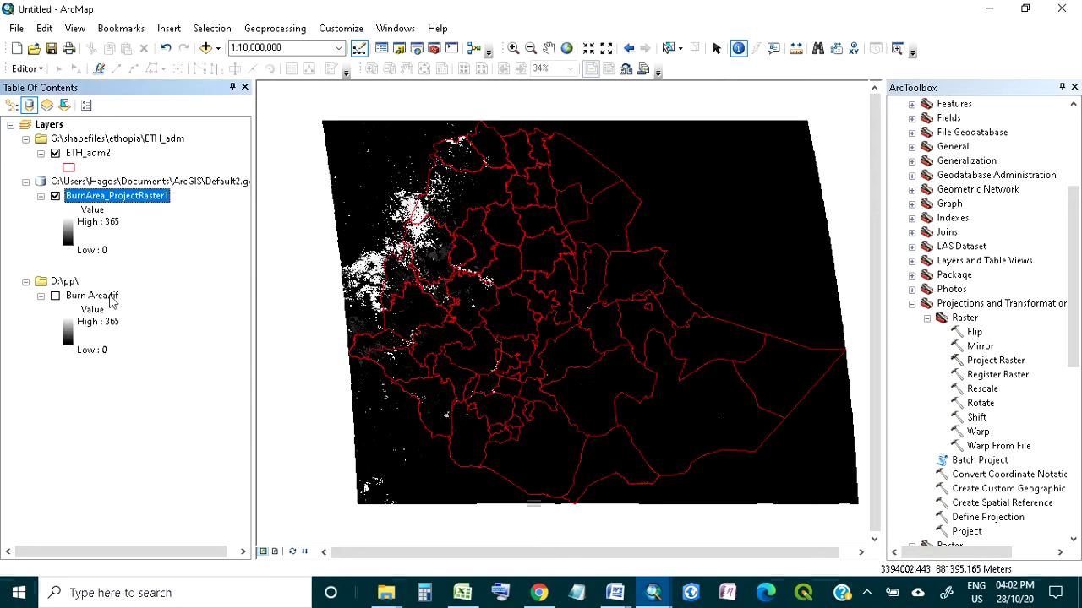
right_click(64, 285)
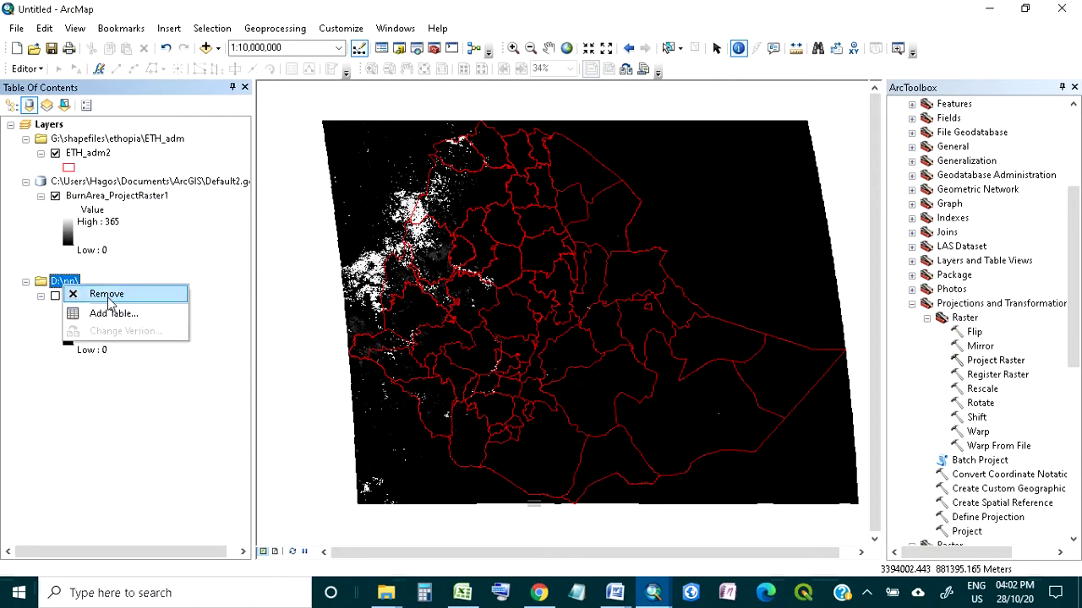
click(108, 295)
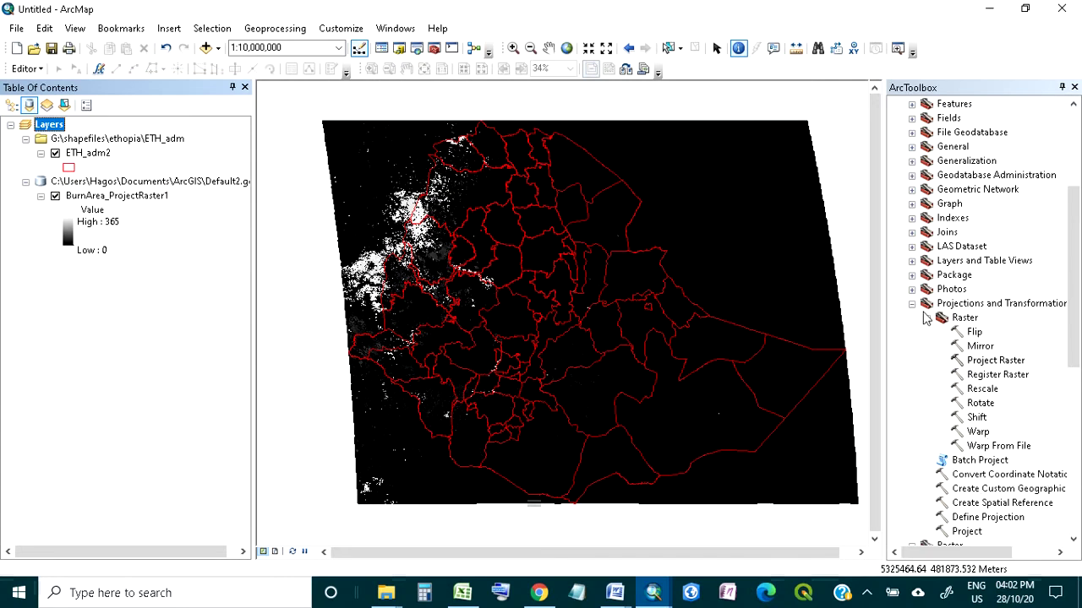
Collapse the projection and raster toolsets and expand Spatial Analyst Tools in ArcToolbox
click(912, 304)
scroll(925, 321, up, 2)
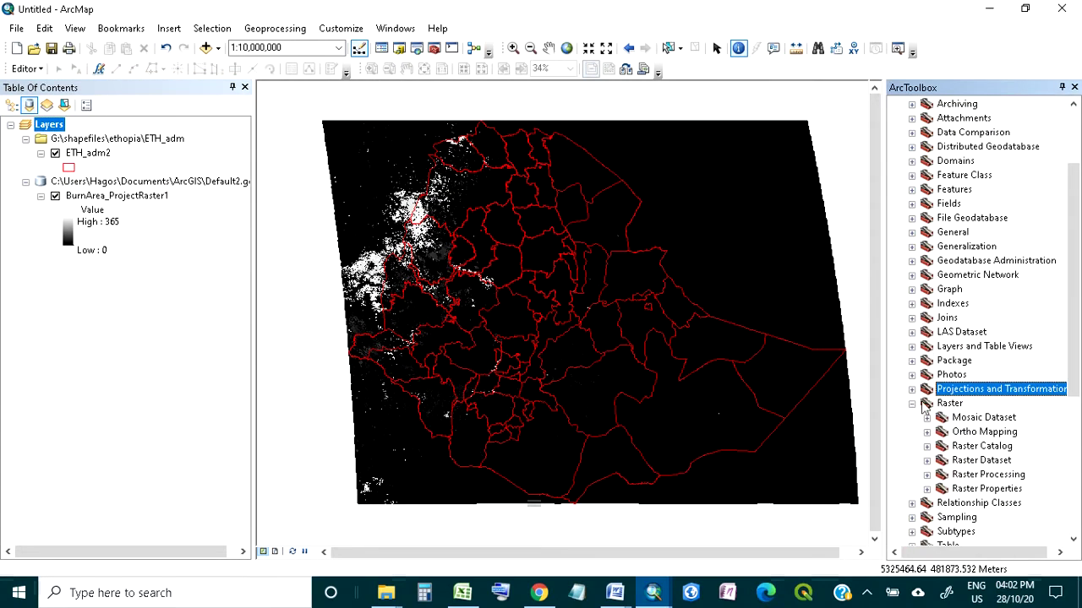
click(912, 403)
scroll(955, 362, down, 3)
scroll(958, 359, down, 1)
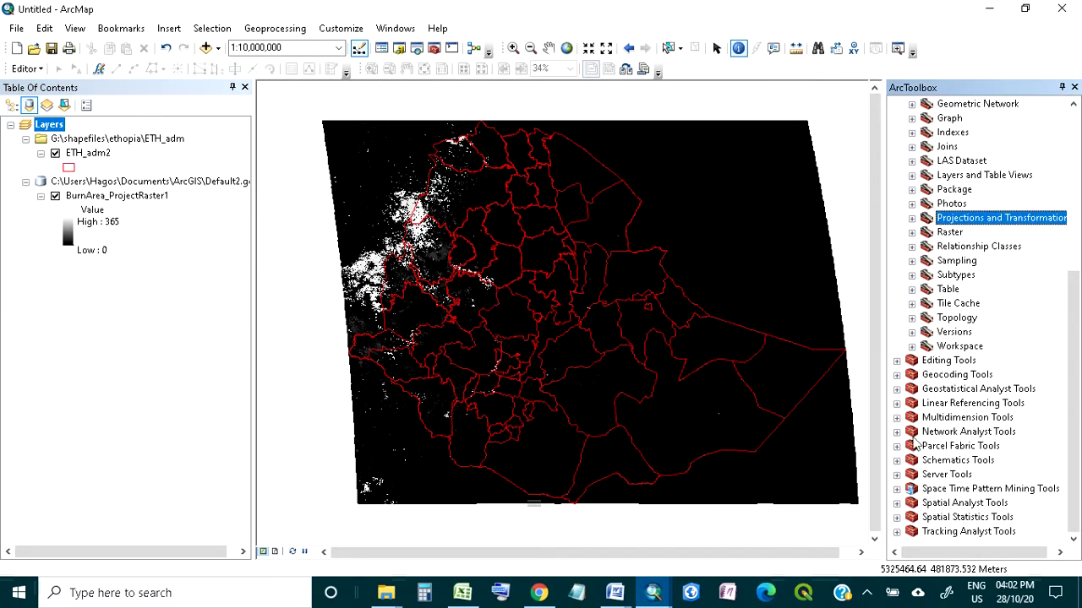
click(897, 503)
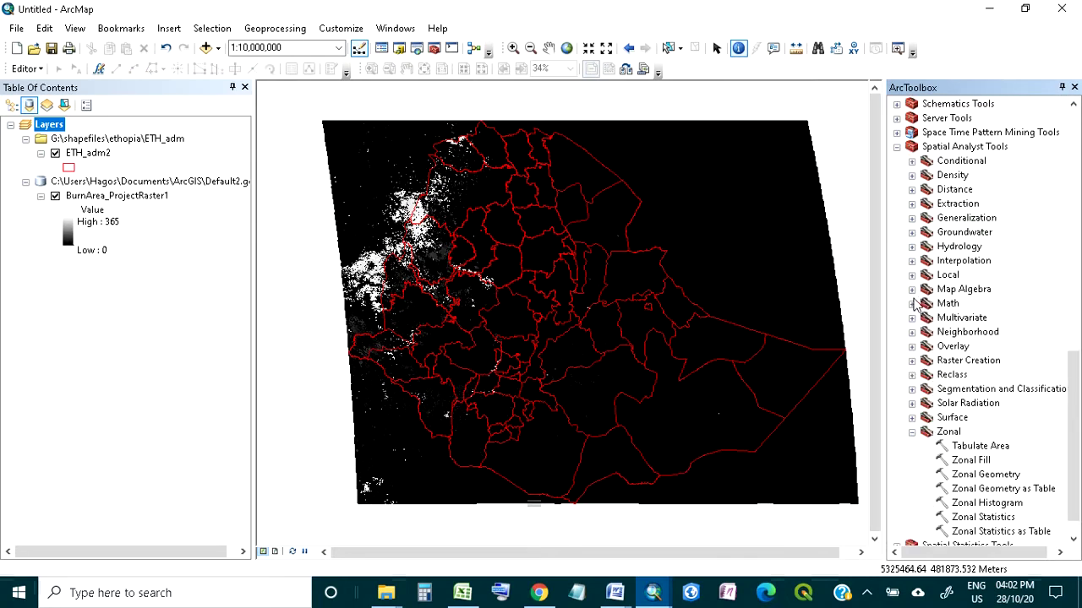
In Raster Calculator, enter the first condition ("BurnArea_ProjectRaster1" >= 1)
click(912, 289)
click(965, 304)
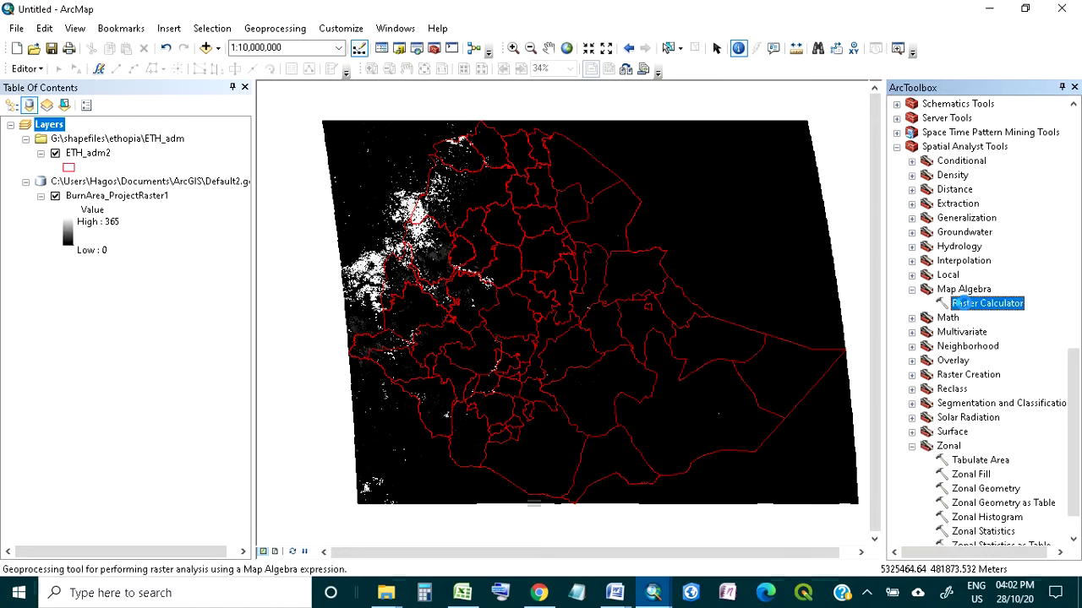
double_click(958, 304)
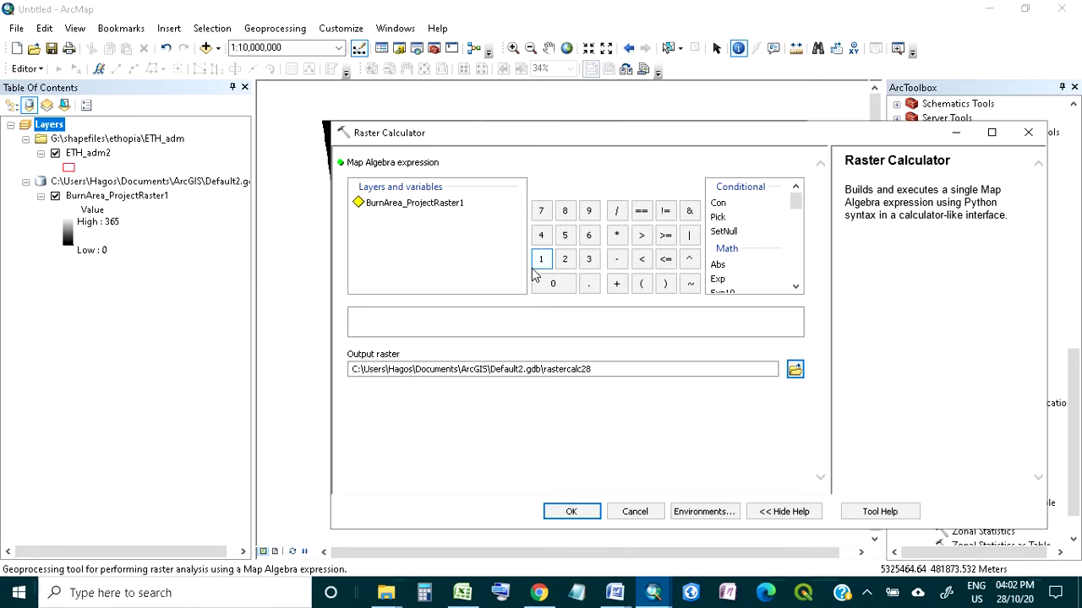
click(503, 313)
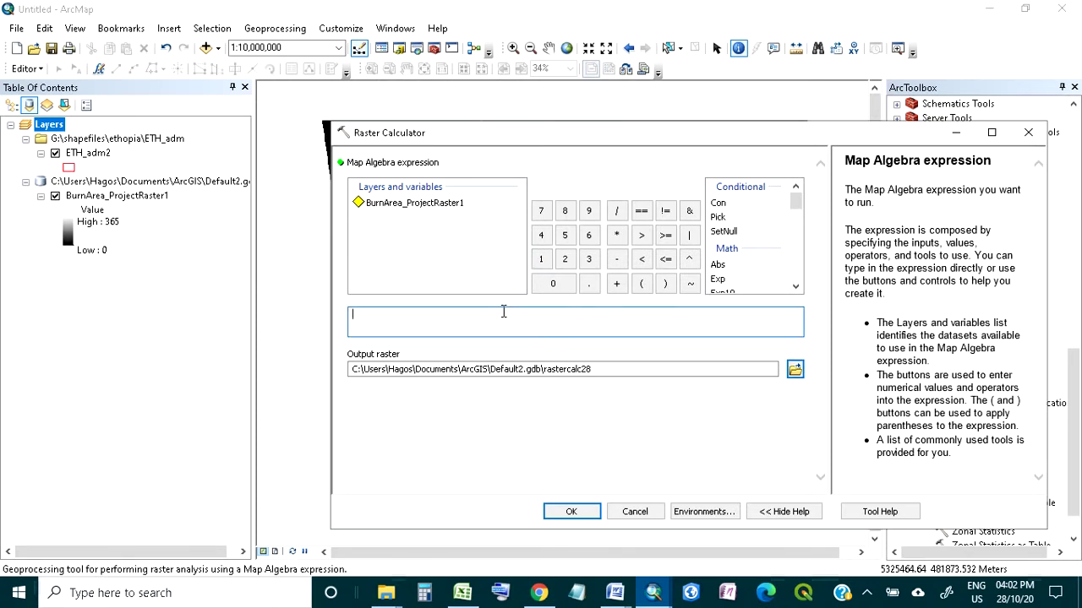
click(641, 286)
click(664, 286)
key(Left)
double_click(380, 210)
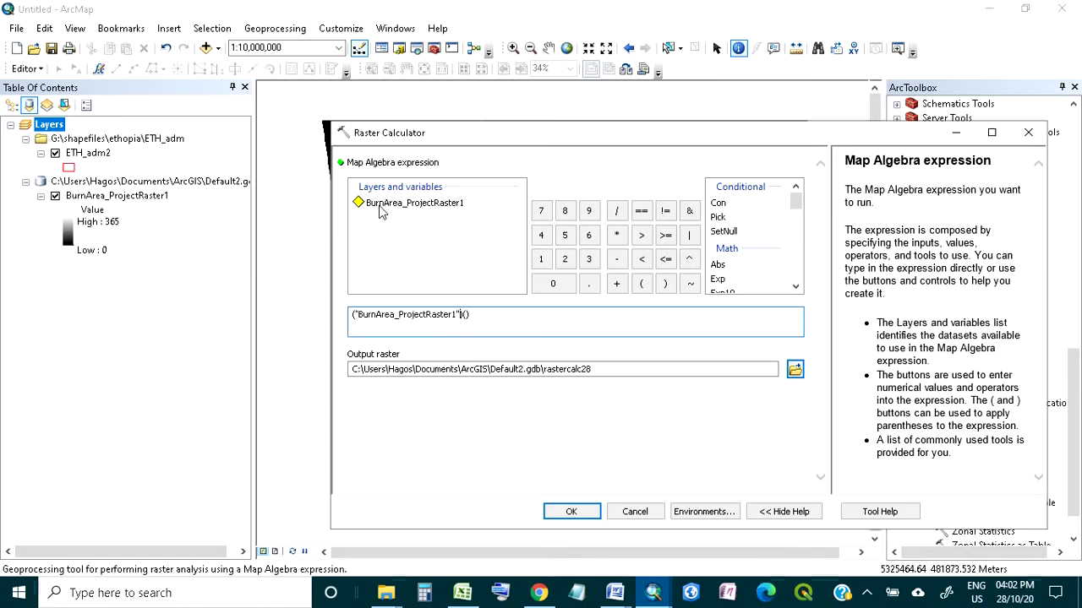
click(666, 237)
click(540, 258)
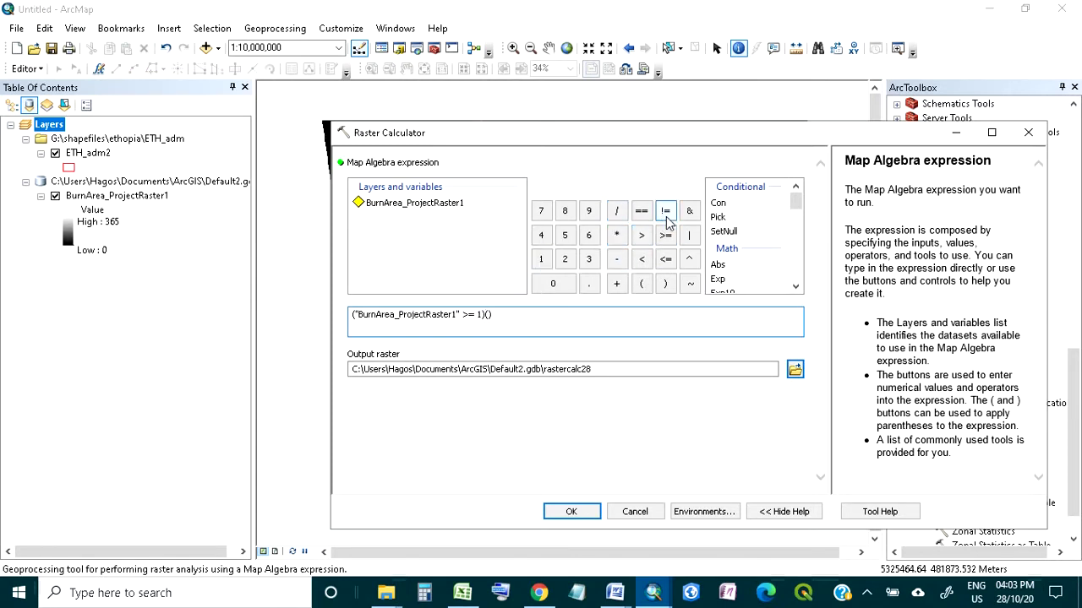
Add the second condition & ("BurnArea_ProjectRaster1" <= 31) to the expression
click(689, 210)
double_click(416, 208)
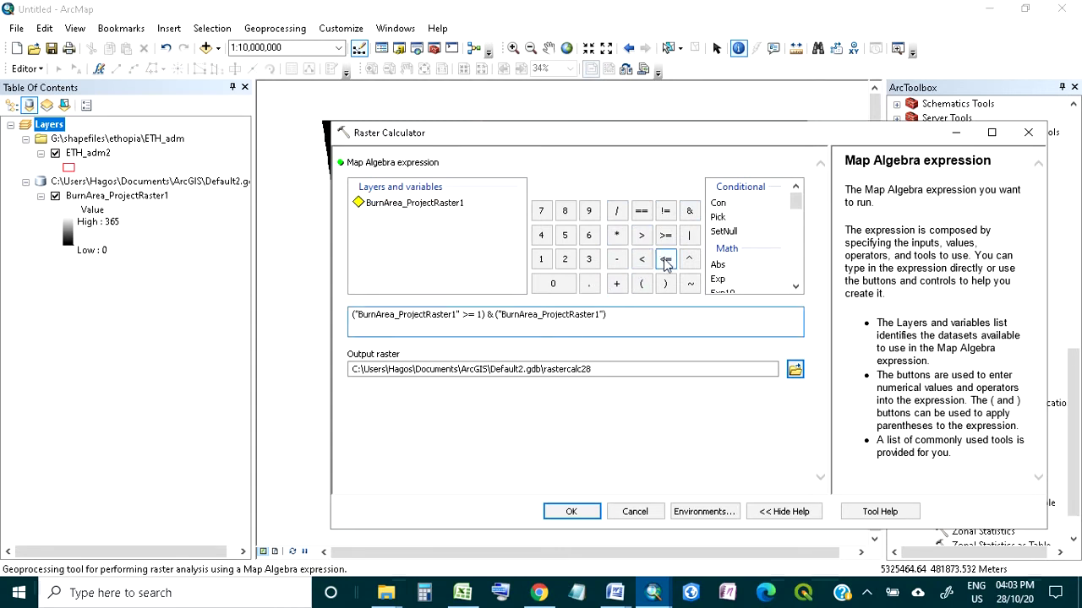
click(665, 260)
click(589, 259)
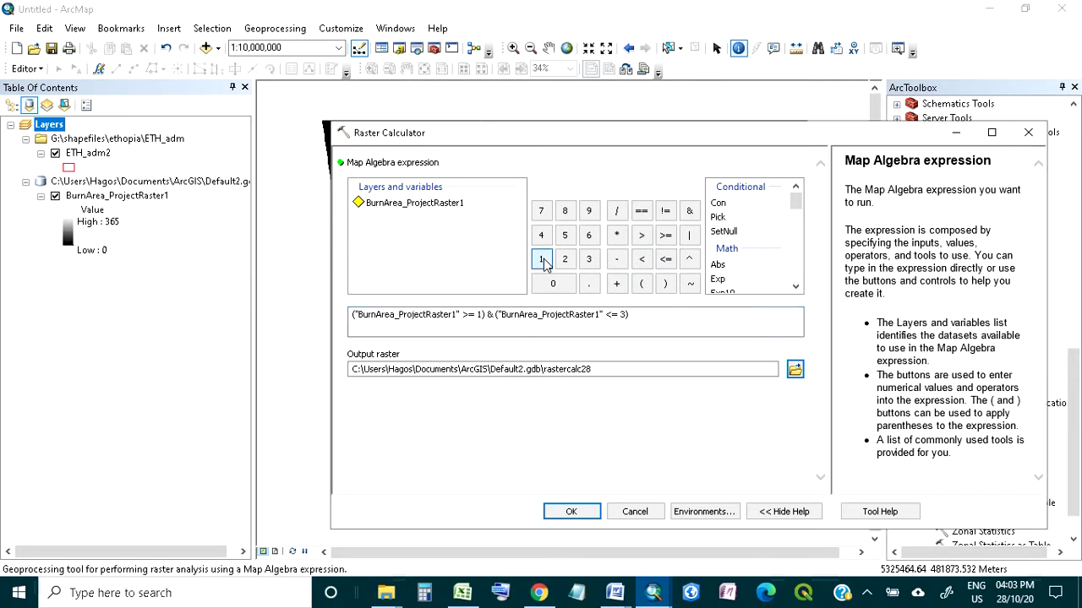
click(542, 260)
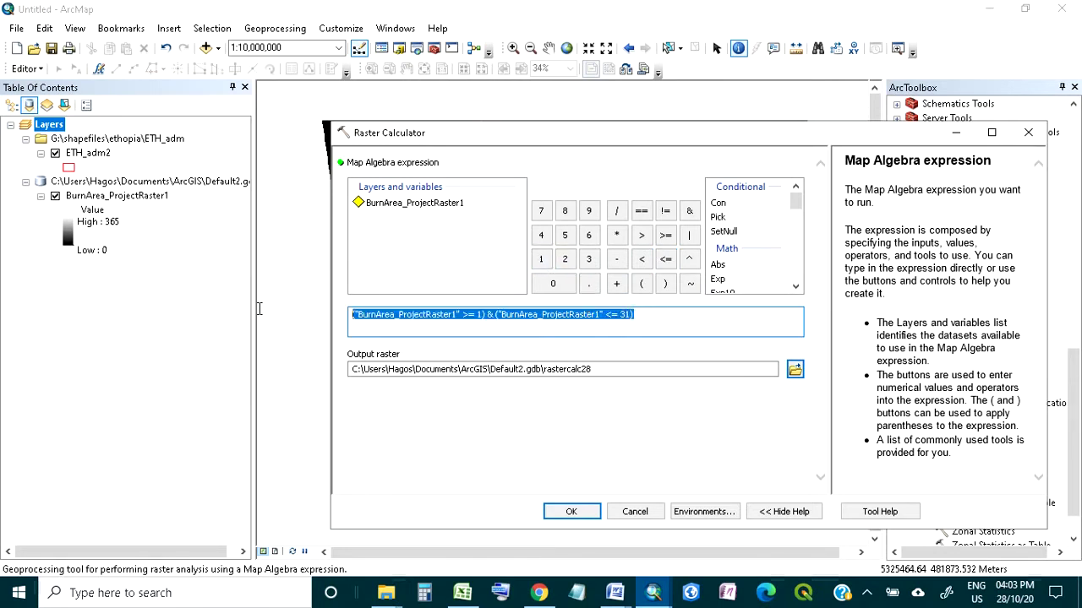
Wrap the condition in Con(...,1), copy the expression, and run it to create rastercalc28
right_click(358, 315)
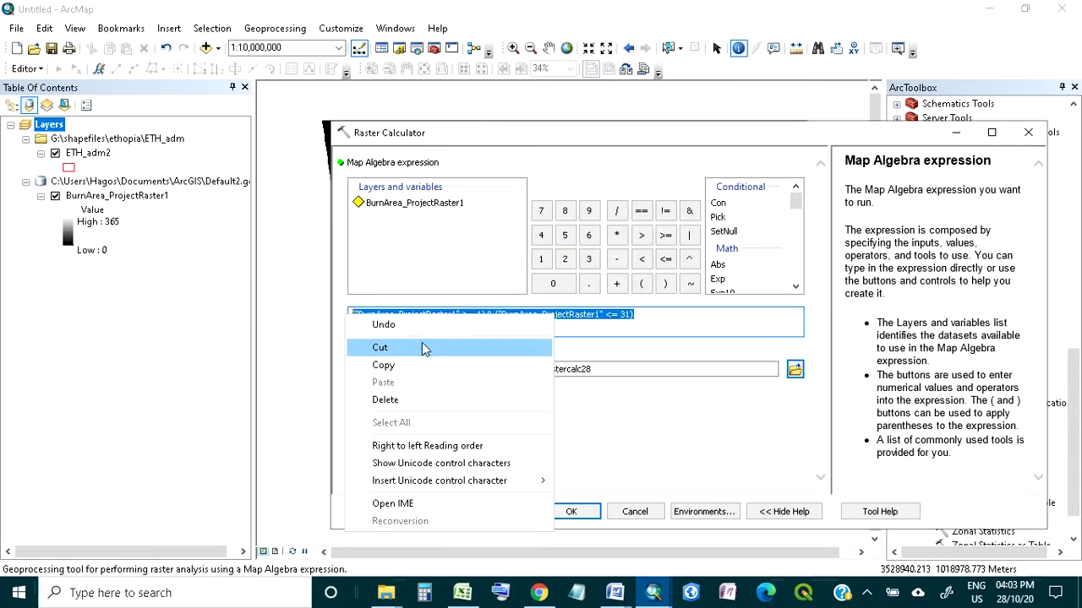
click(426, 348)
double_click(717, 213)
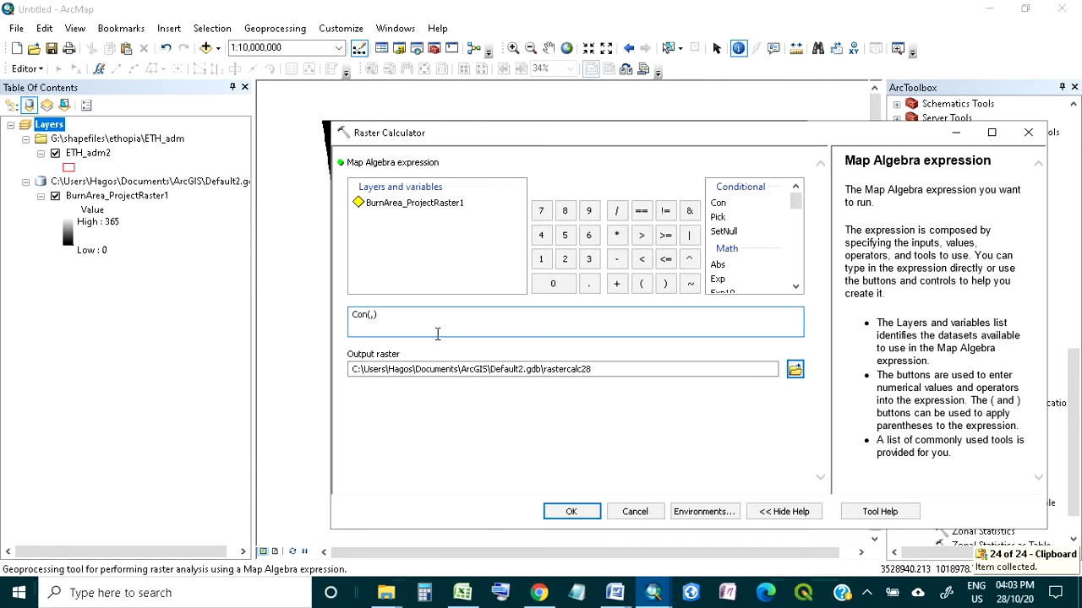
key(ctrl+v)
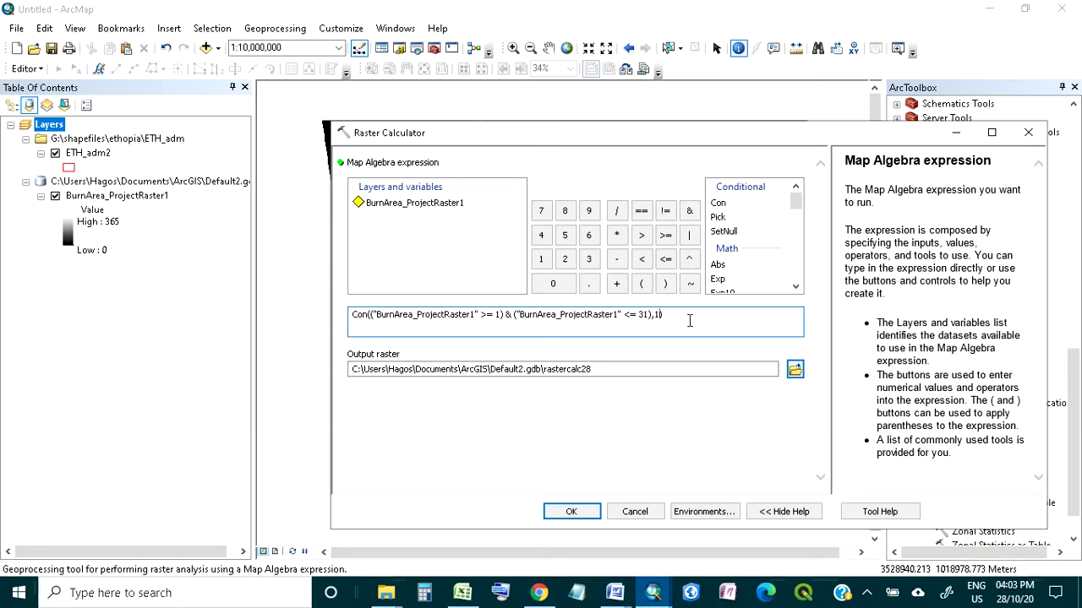
drag(690, 321, 391, 329)
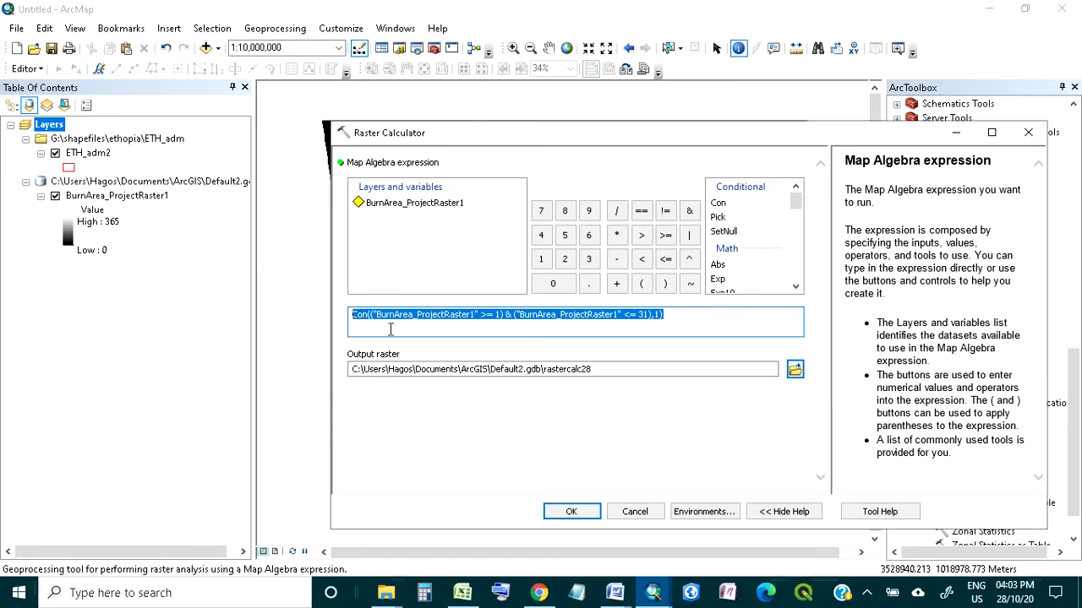
right_click(392, 314)
click(335, 362)
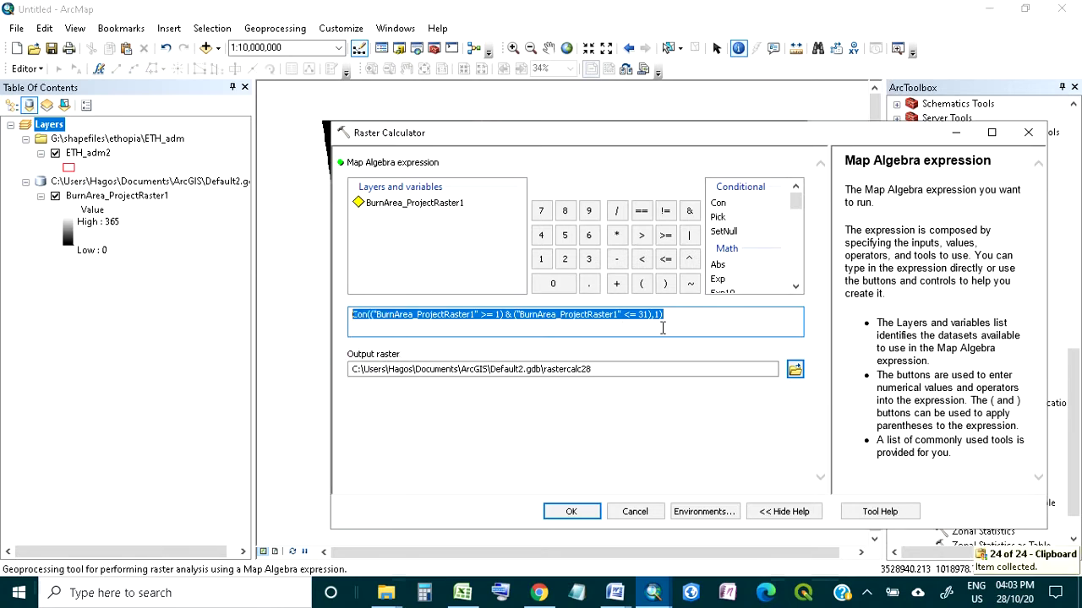
click(561, 513)
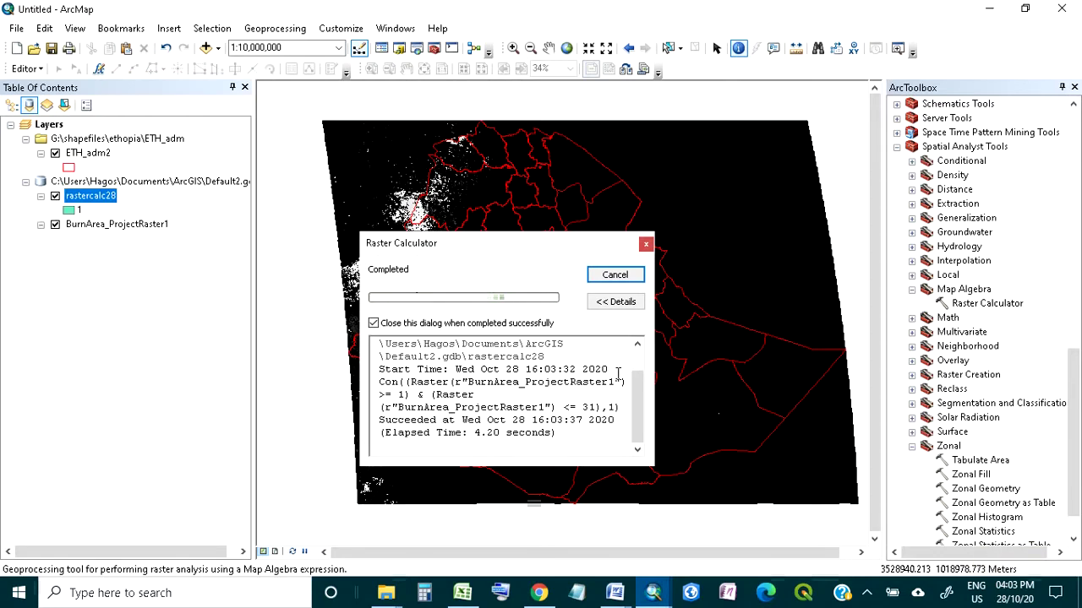
Symbolize rastercalc28 with a red fill and zero outline width
click(68, 209)
click(410, 228)
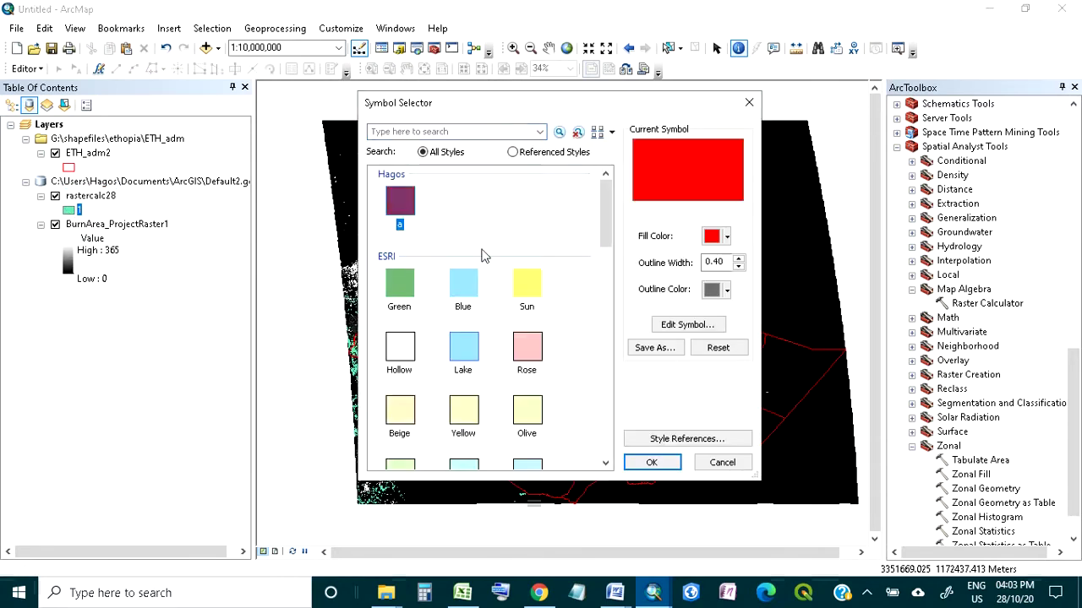
click(738, 267)
click(652, 462)
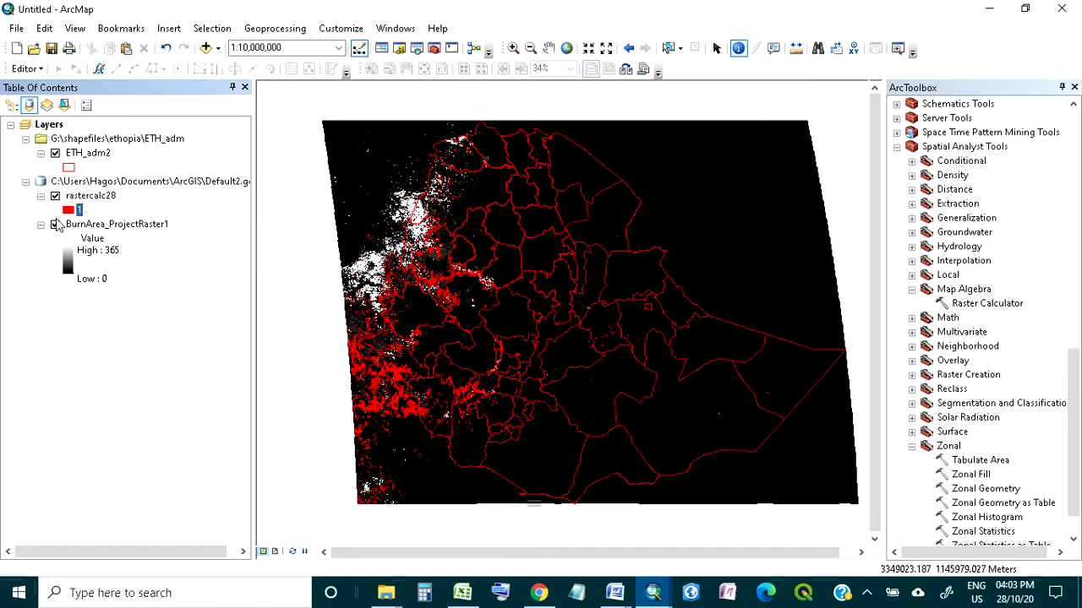
Hide BurnArea_ProjectRaster1 and zoom the map in and back out
click(54, 225)
scroll(477, 291, up, 2)
scroll(477, 291, up, 1)
scroll(701, 353, down, 1)
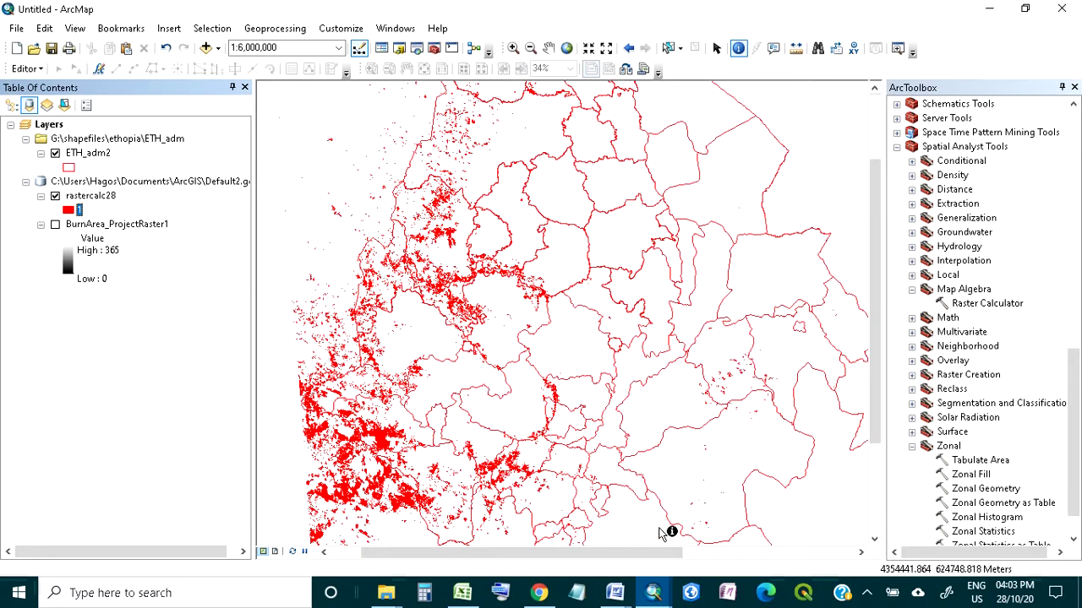
scroll(701, 423, down, 2)
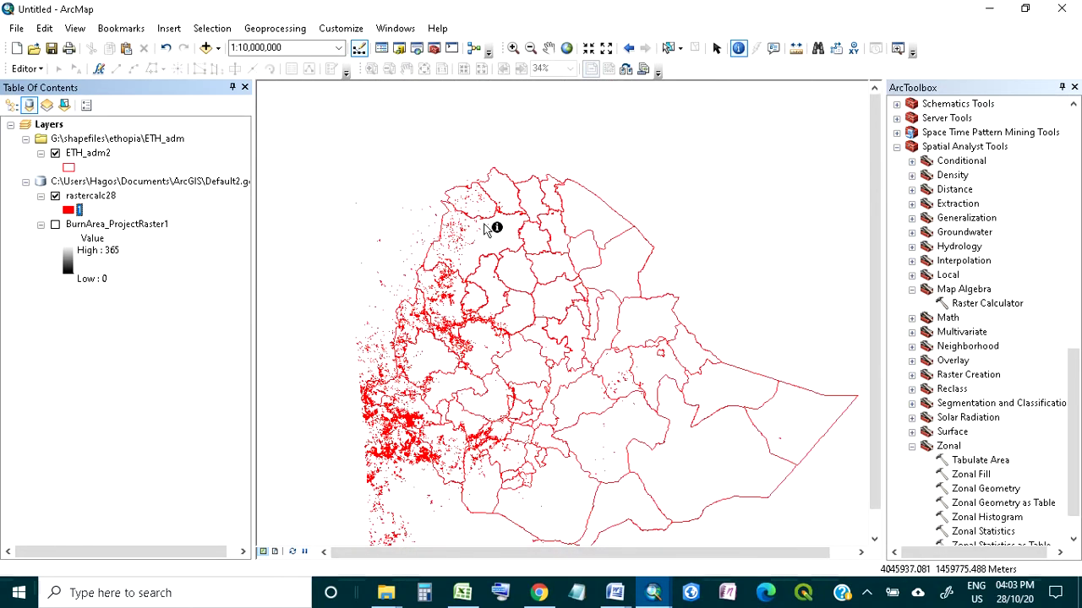
scroll(972, 371, down, 2)
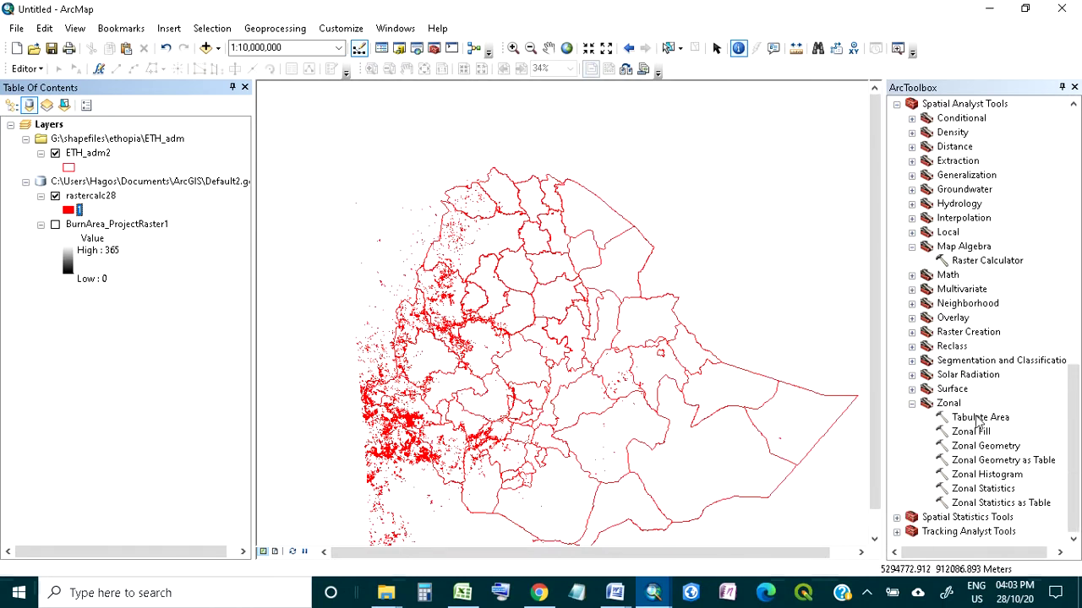
Run Zonal Statistics as Table: ETH_adm2 zones by NAME_2, rastercalc28 values, SUM statistic
double_click(976, 505)
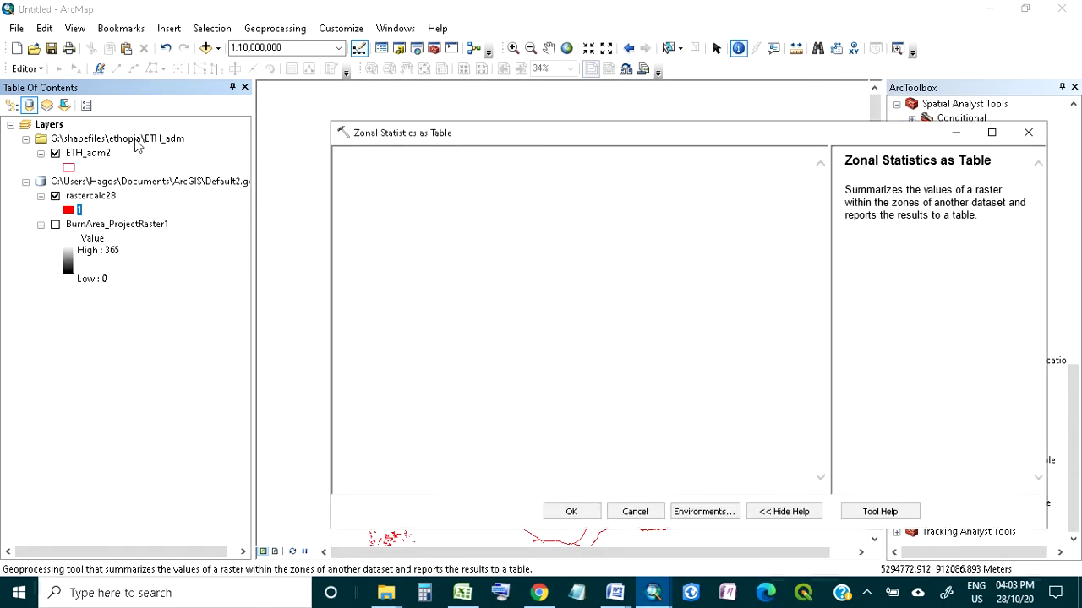
mouse_move(88, 153)
mouse_down()
mouse_move(402, 200)
mouse_move(403, 180)
mouse_up()
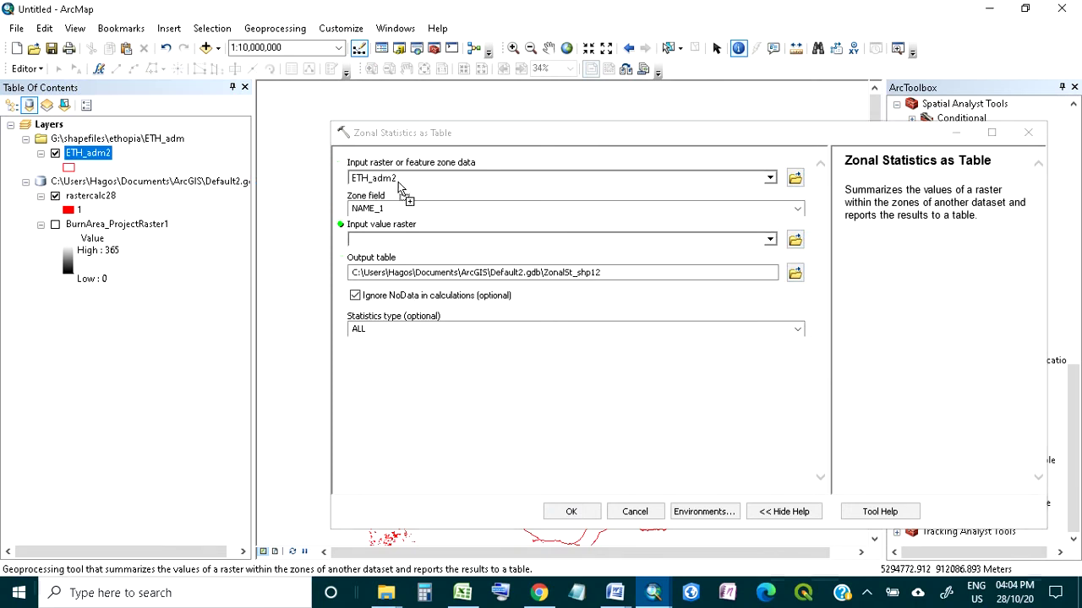
click(797, 209)
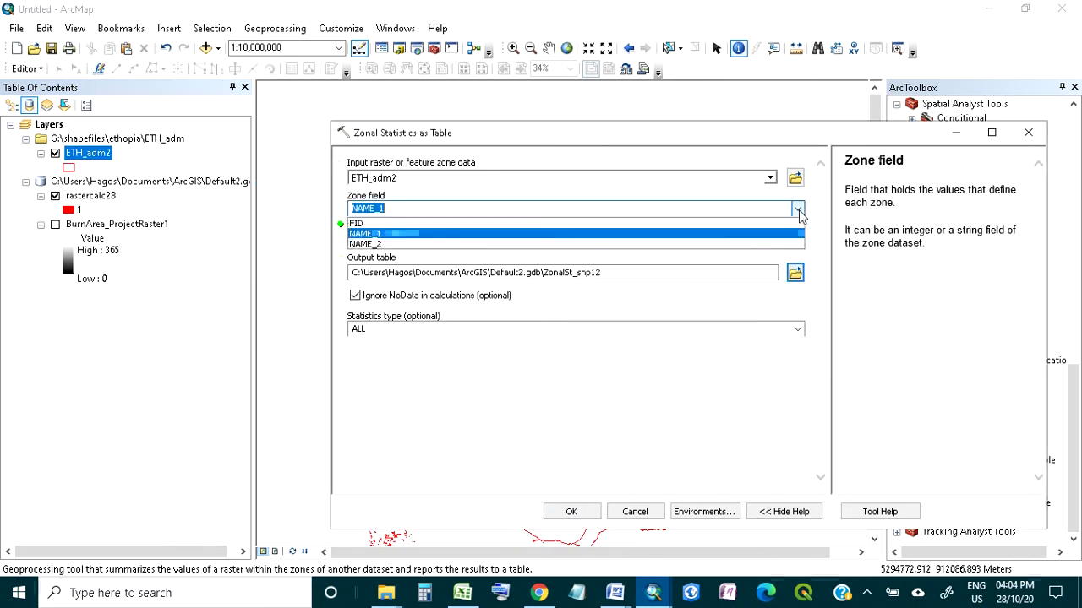
click(389, 244)
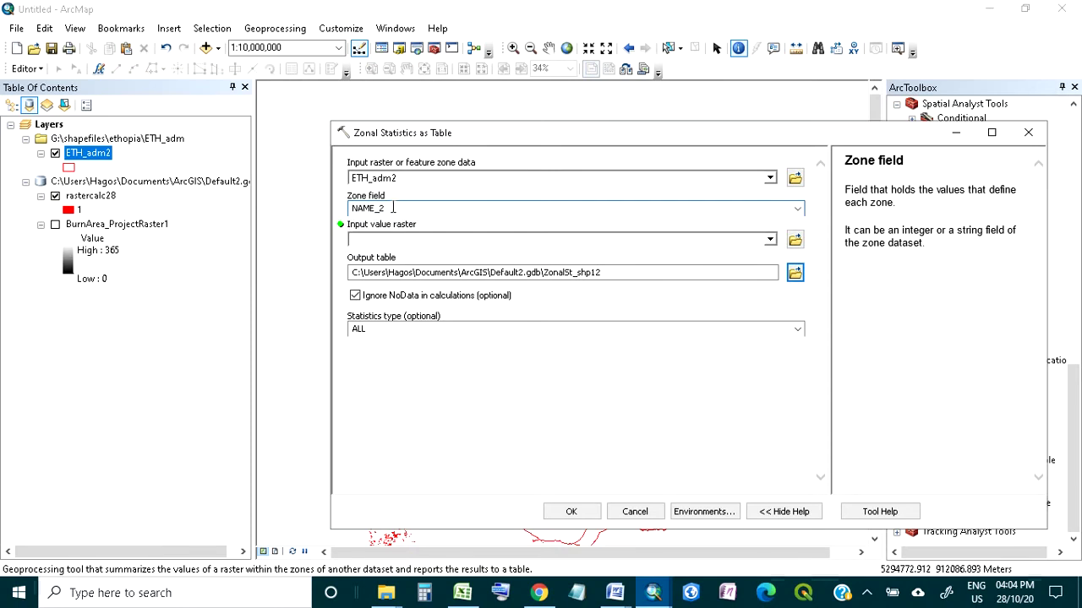
click(770, 241)
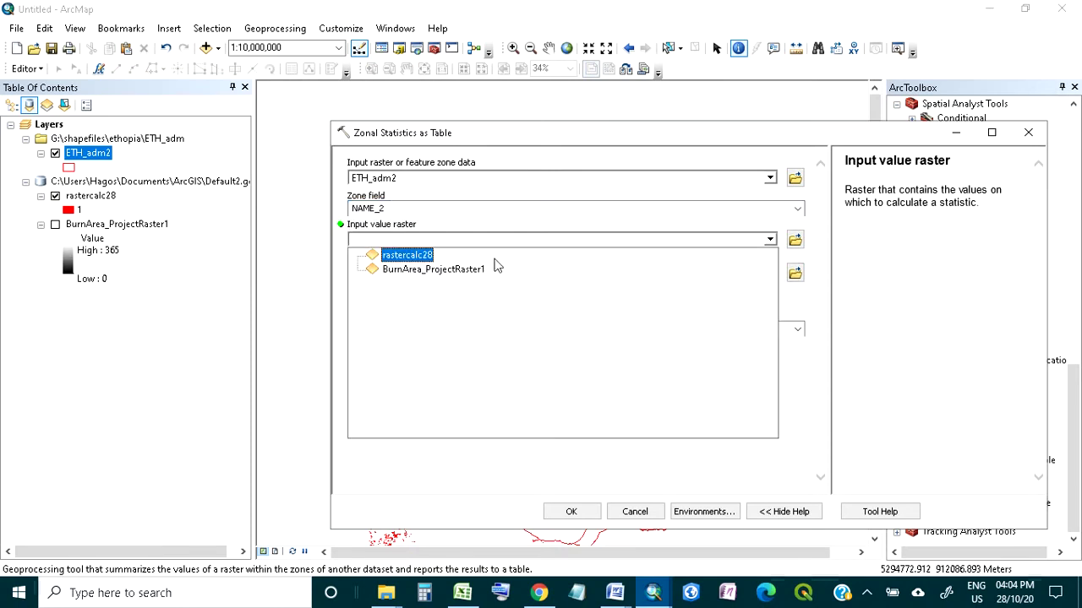
click(409, 255)
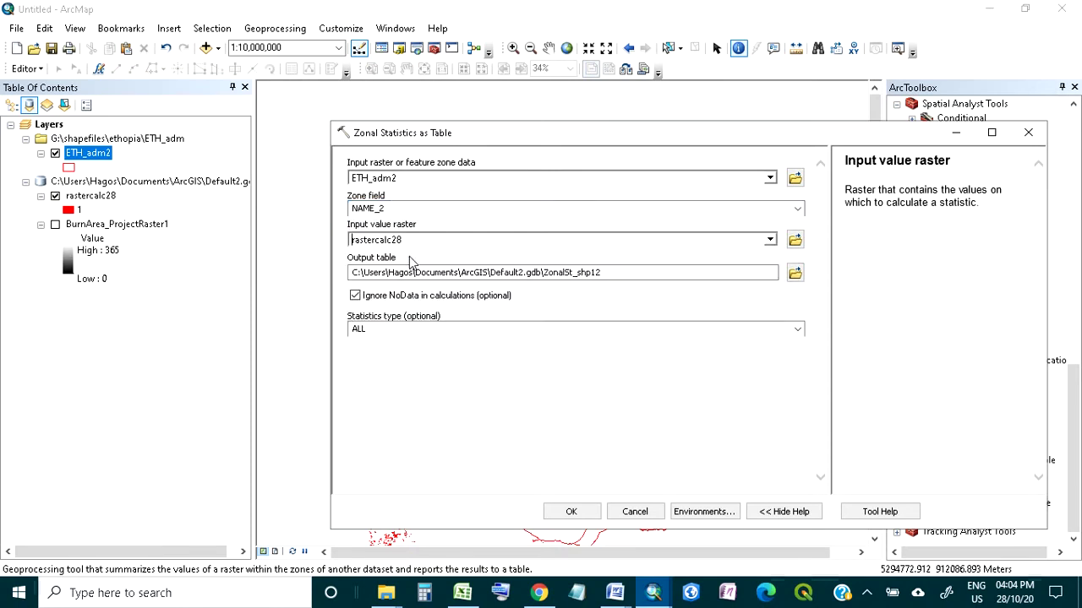
click(407, 355)
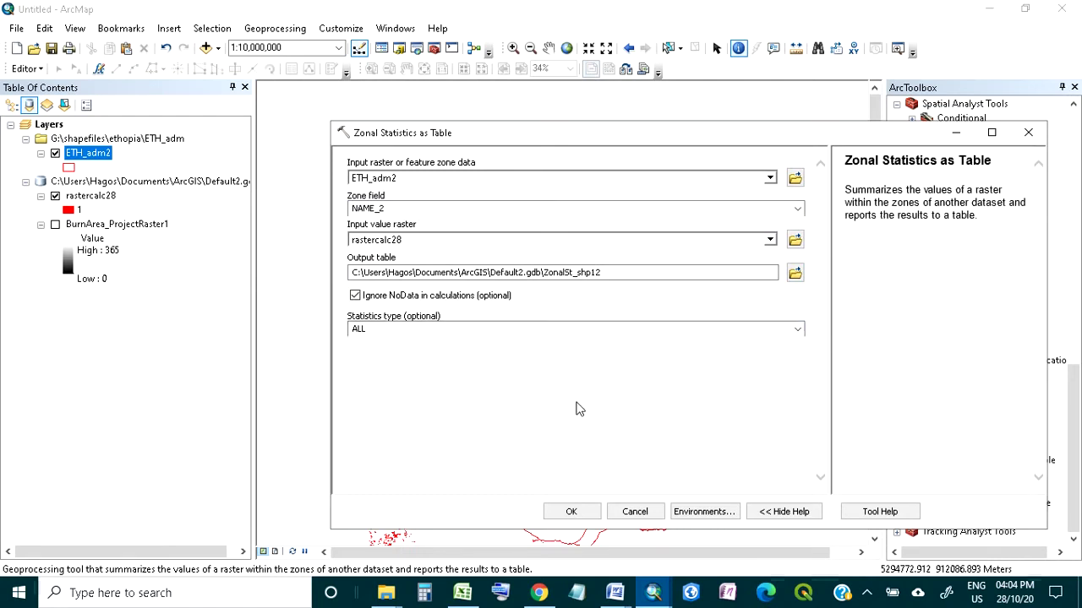
click(797, 329)
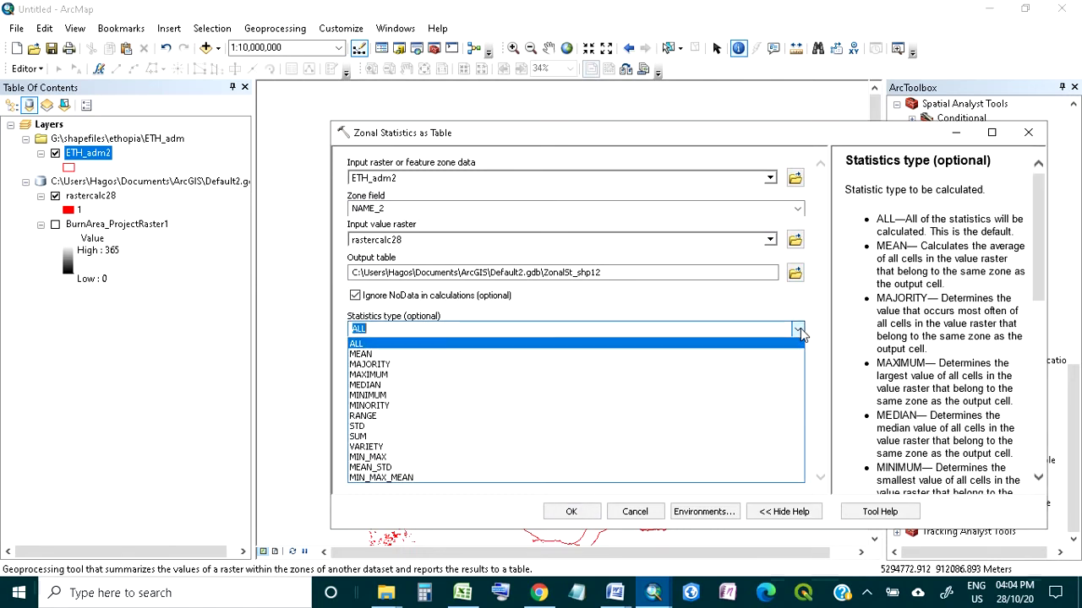
click(486, 436)
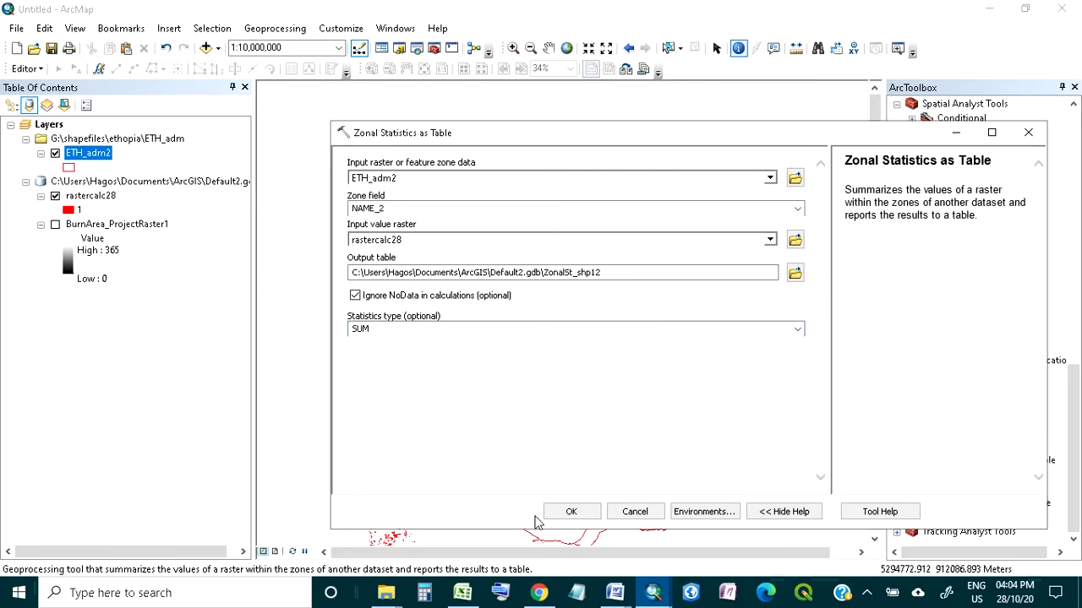
click(562, 513)
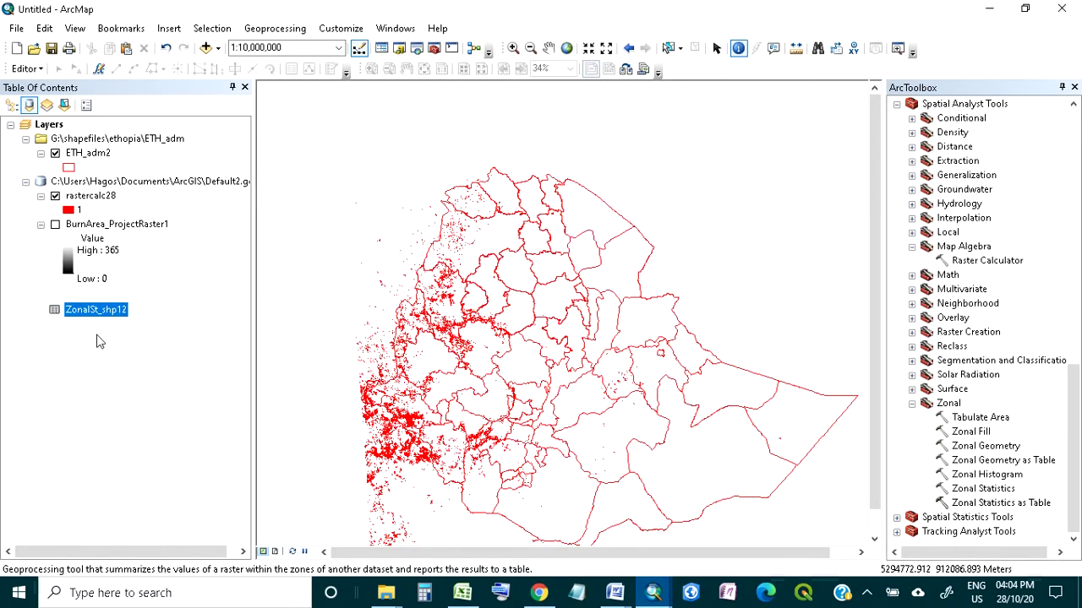
Open the ZonalSt_shp12 attribute table from the Table Of Contents
right_click(94, 310)
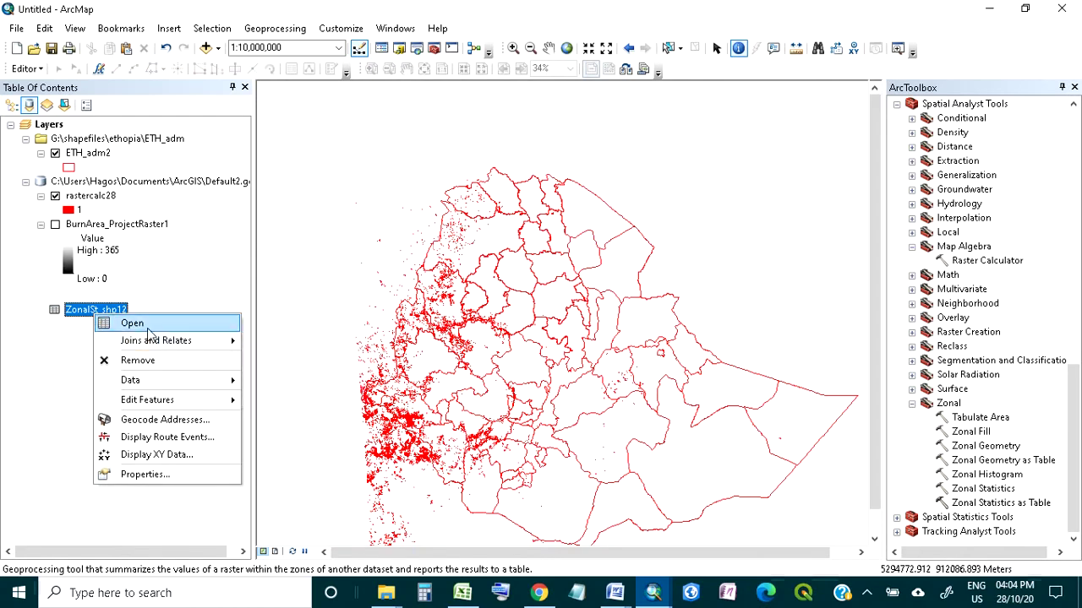
click(128, 324)
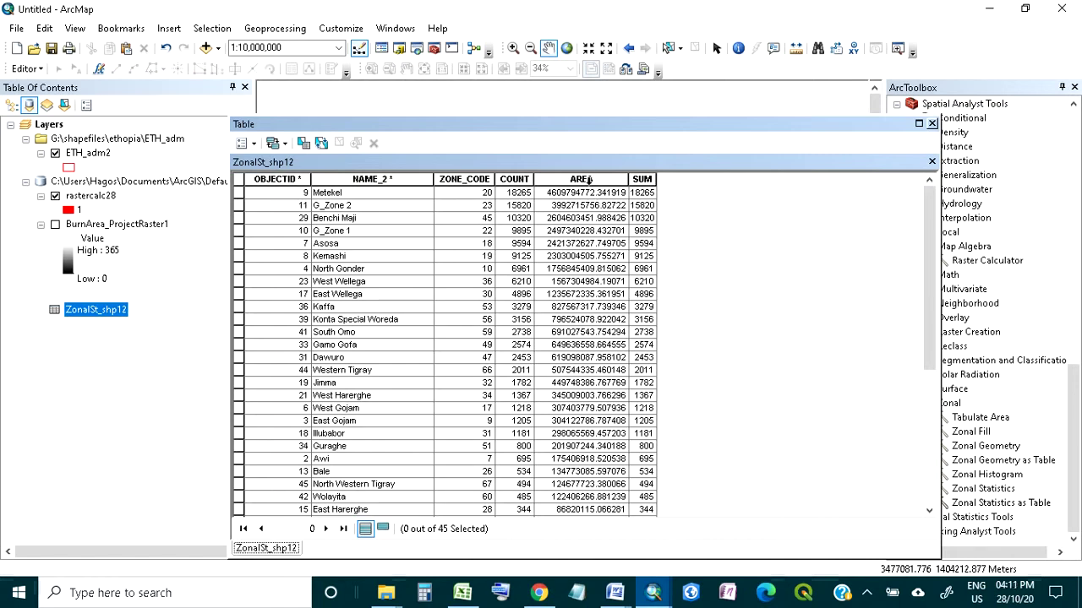
click(254, 143)
click(301, 254)
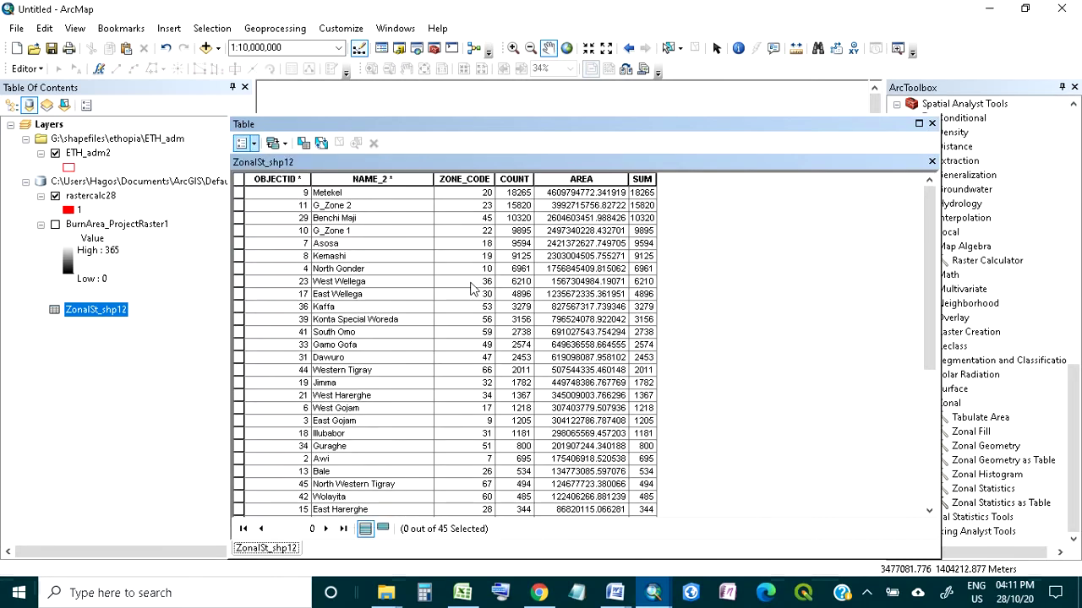
Add a Double field named area1 to ZonalSt_shp12
click(579, 237)
click(560, 282)
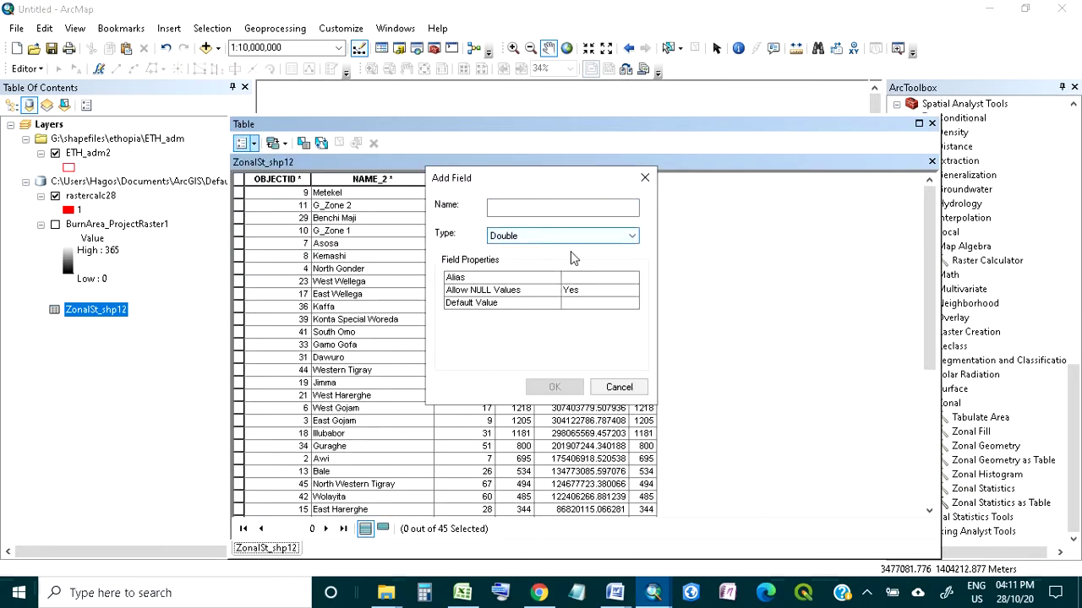
click(566, 207)
text(area)
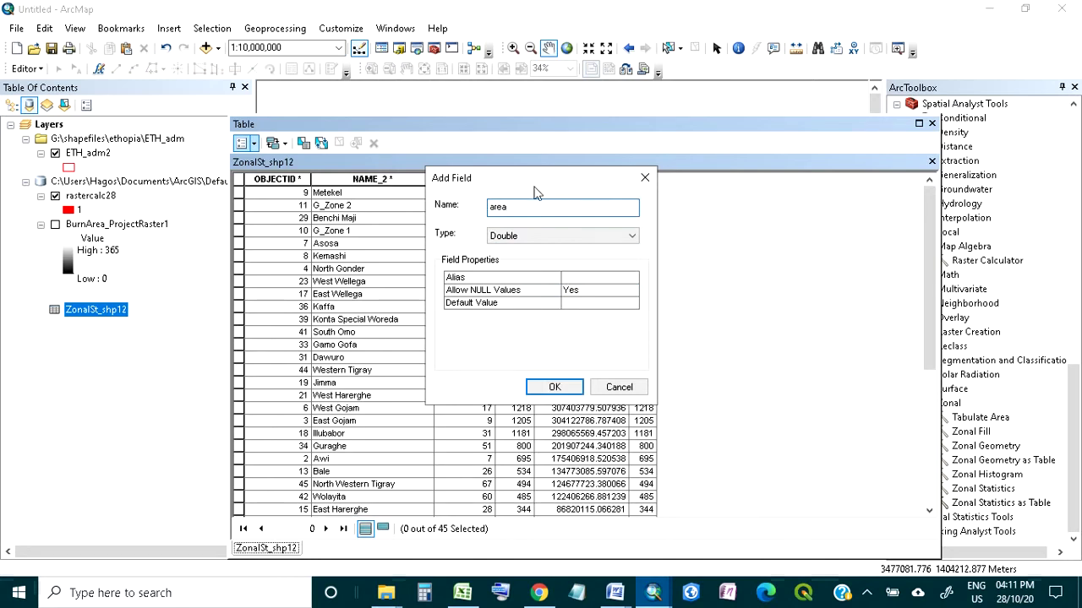
drag(534, 193, 747, 279)
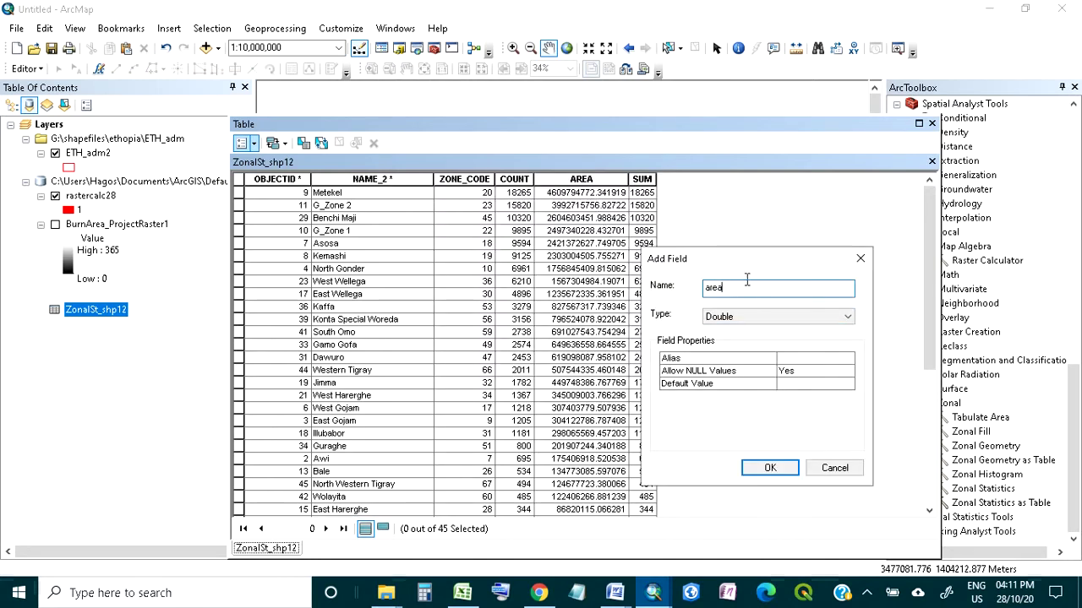
text(1)
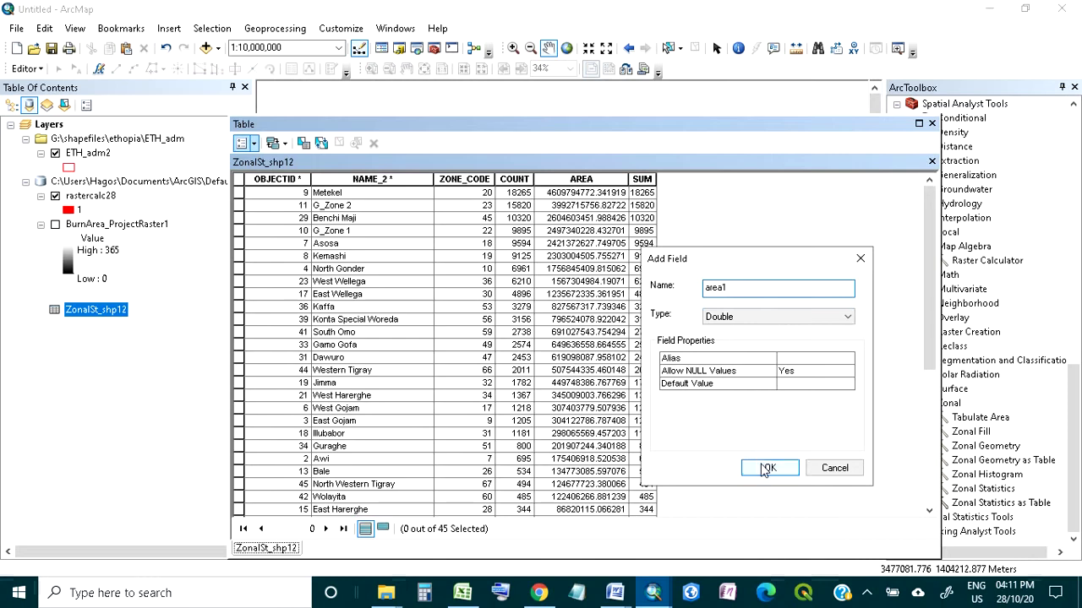
click(765, 468)
Calculate area1 as [AREA]/1000000 to get each zone's area in km²
right_click(706, 178)
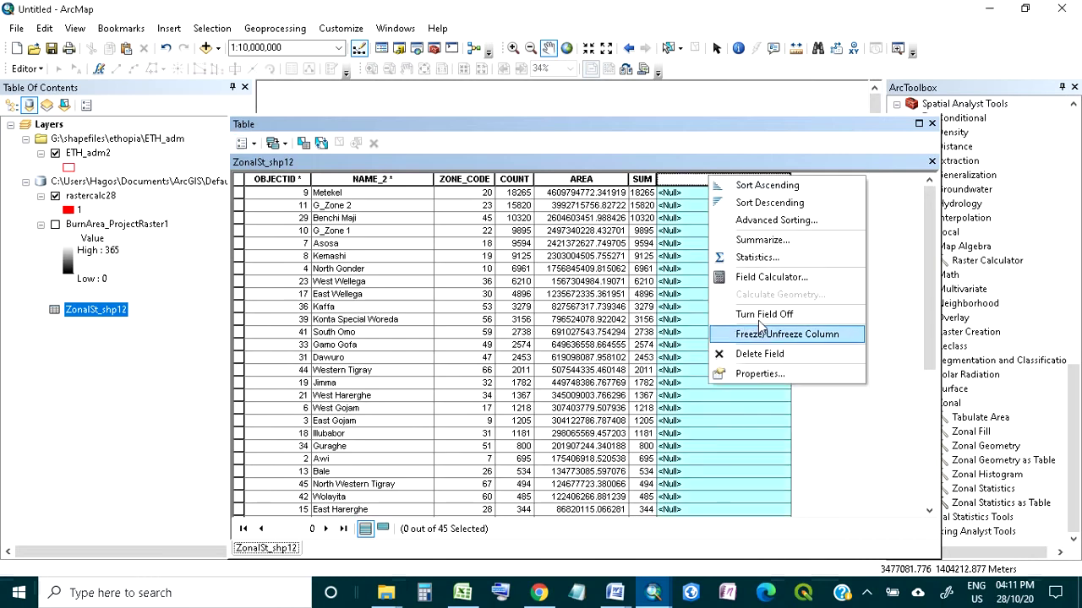
click(762, 283)
click(504, 328)
double_click(388, 207)
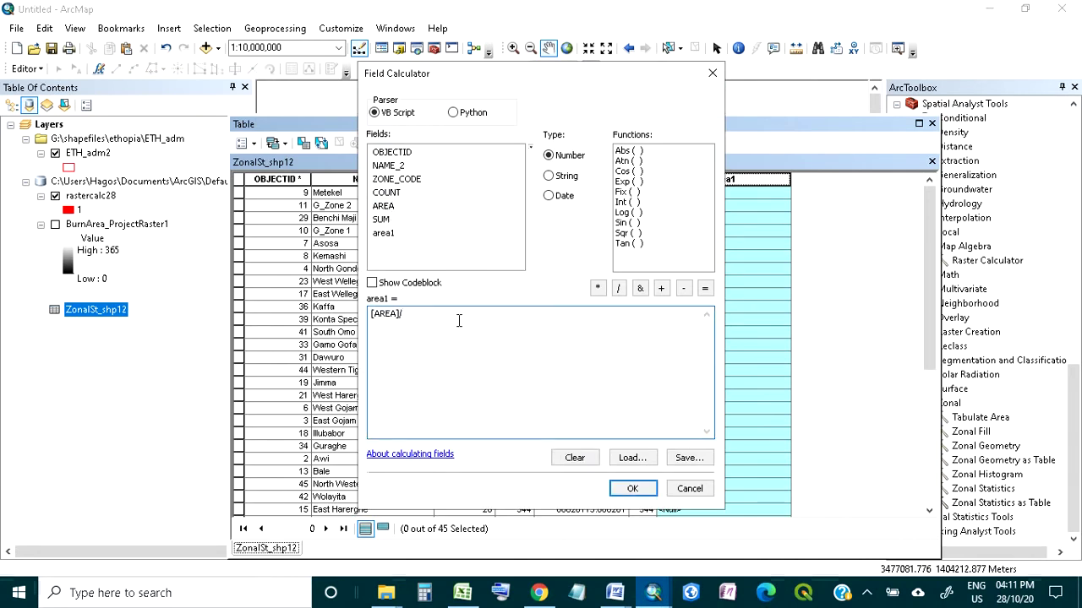
text(1000000)
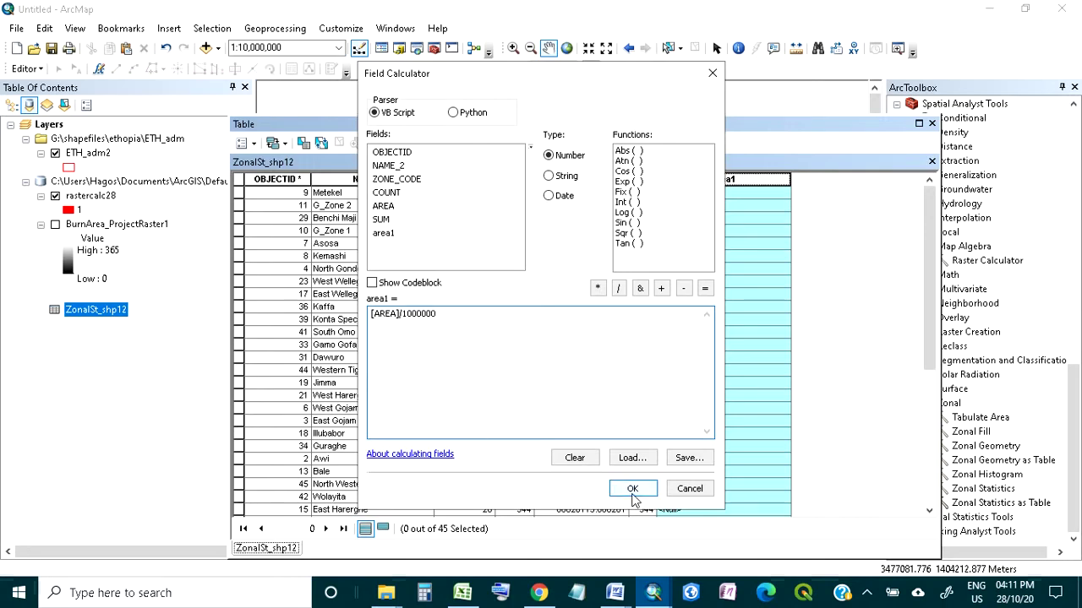
click(632, 488)
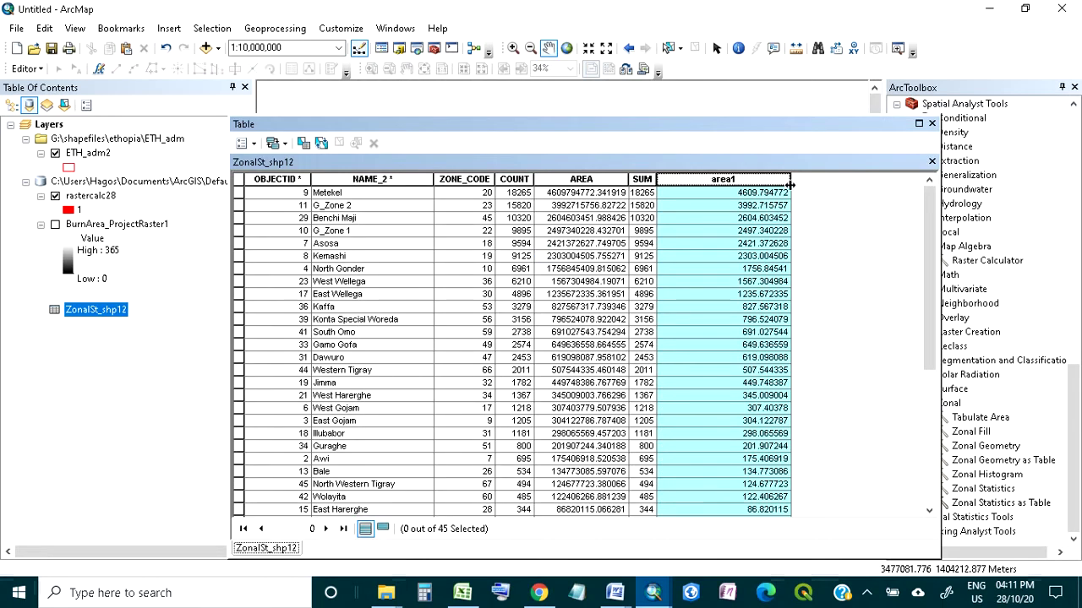
Close ZonalSt_shp12, open ETH_adm2's attribute table, and remove all existing joins
click(931, 123)
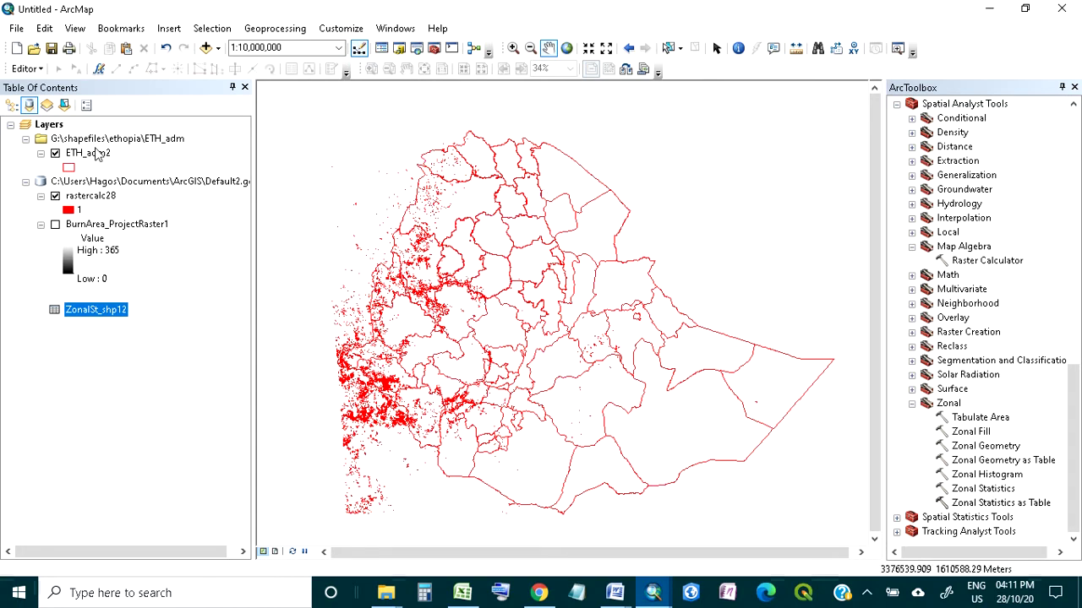
right_click(95, 154)
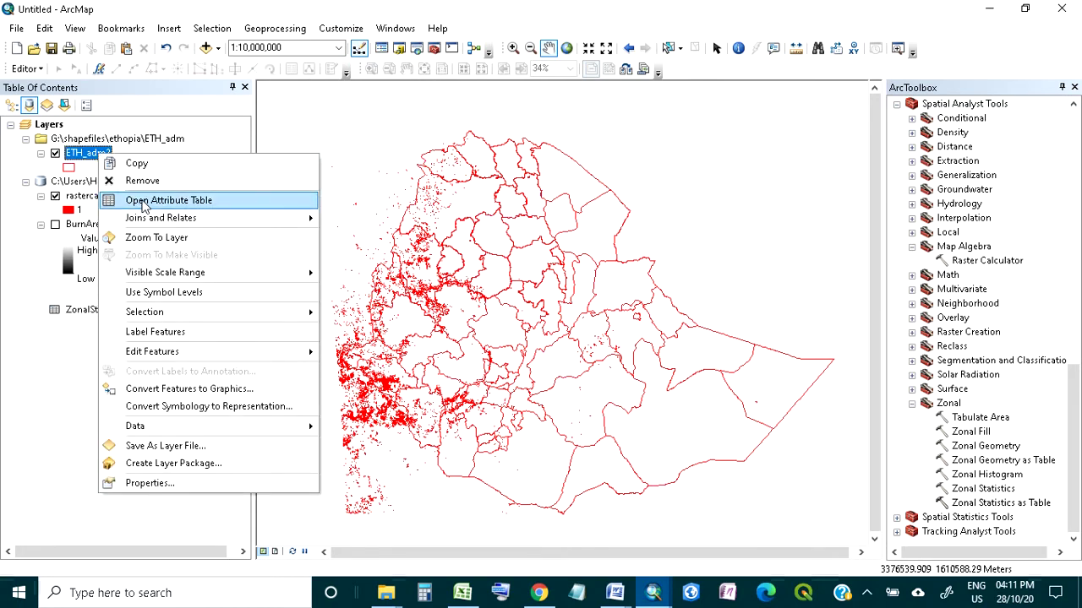
click(193, 198)
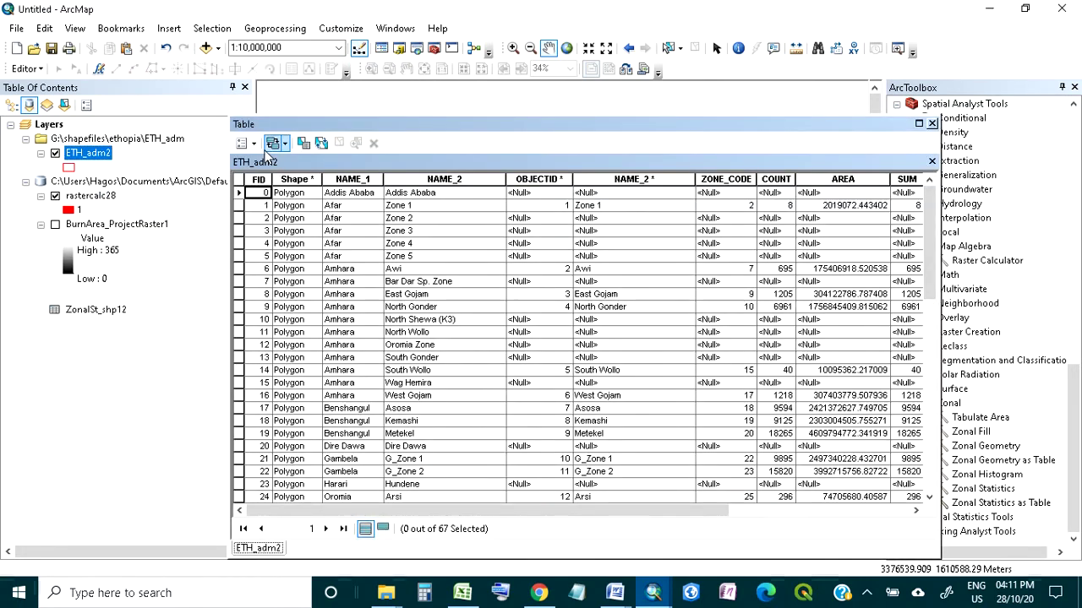
click(246, 143)
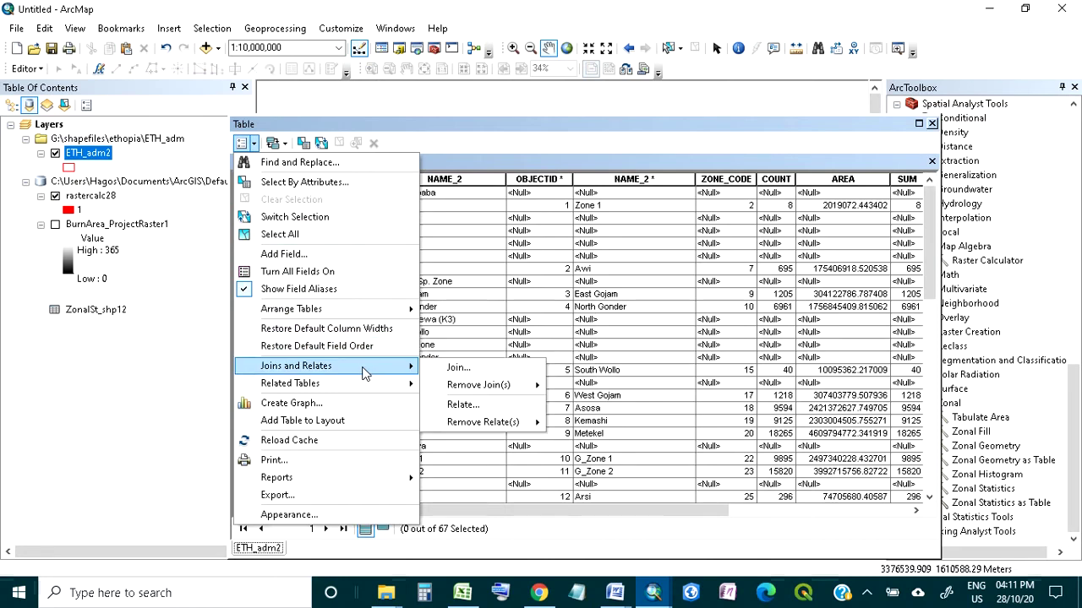
mouse_move(478, 385)
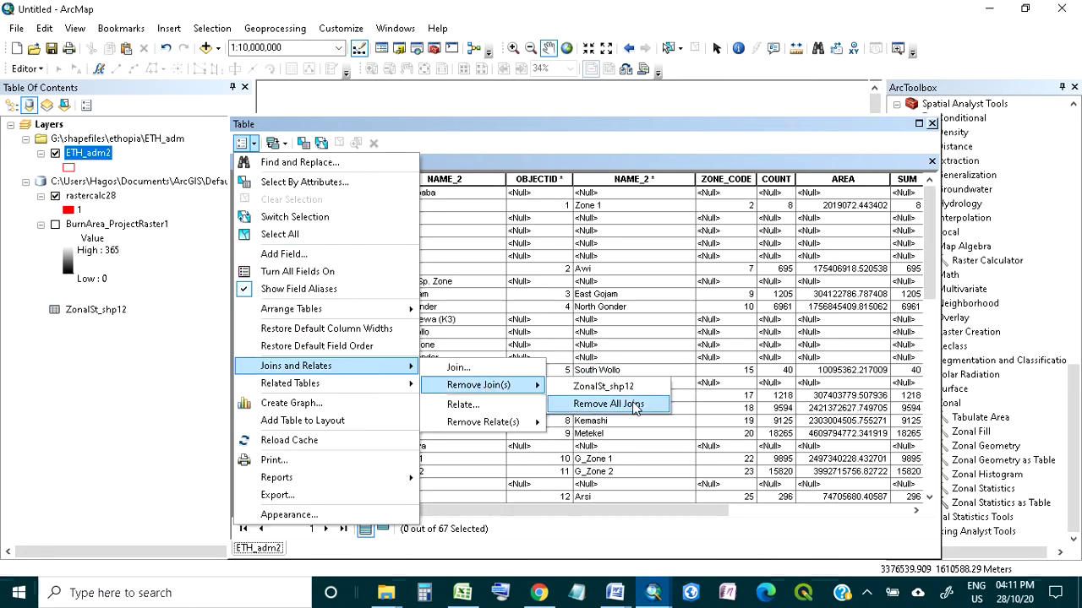
click(635, 404)
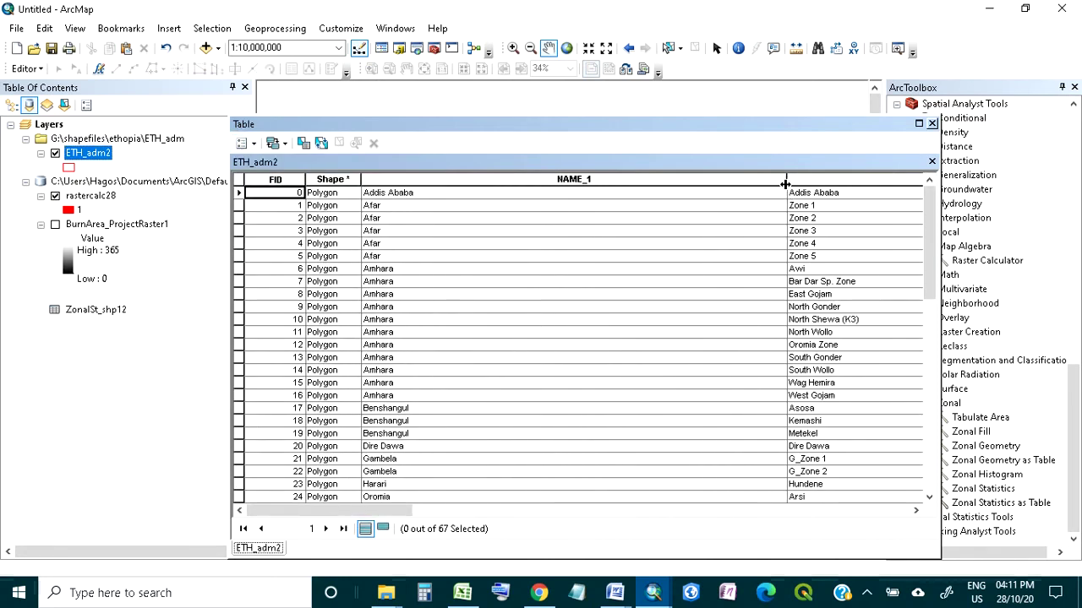
drag(786, 179, 531, 180)
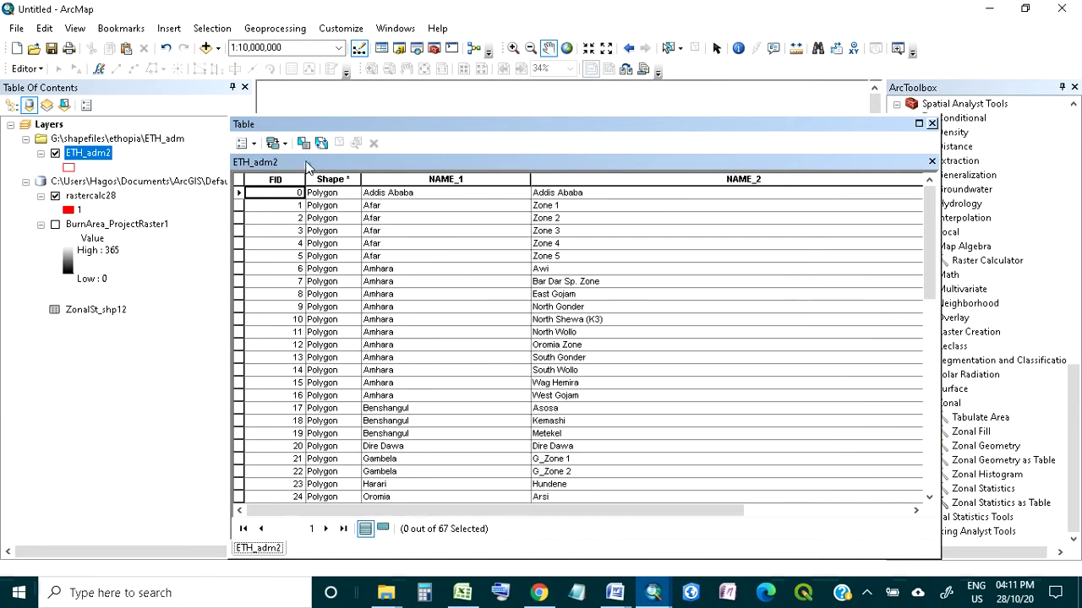
Join ZonalSt_shp12 to ETH_adm2 on the NAME_2 field
click(246, 143)
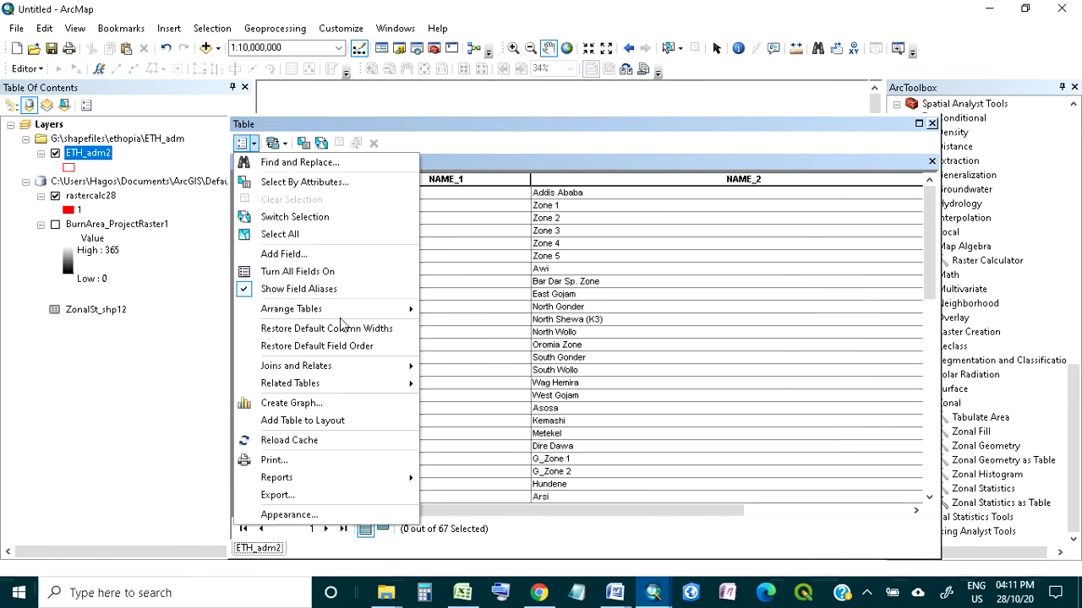
mouse_move(296, 366)
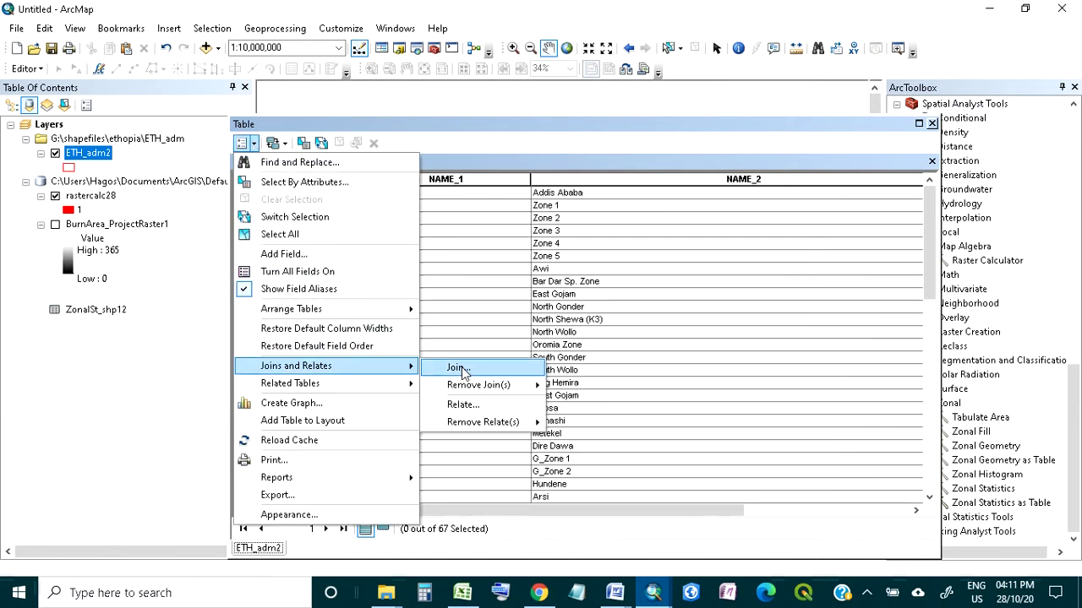
click(456, 367)
click(673, 183)
click(439, 211)
click(591, 507)
drag(592, 511, 860, 503)
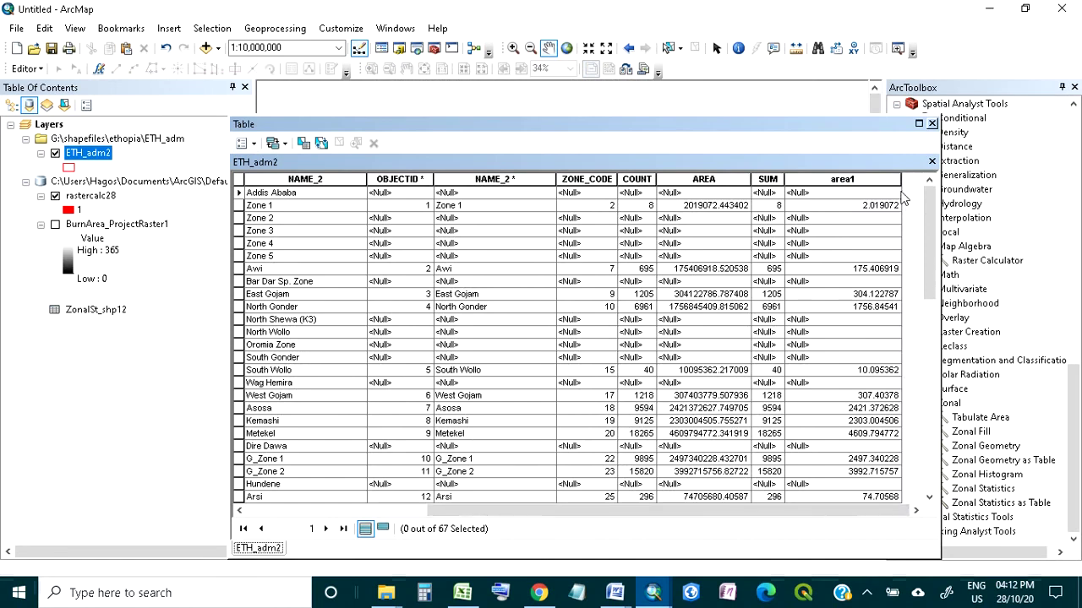
Sort by area1 descending and select the top 17 zones, Metekel through West Harerghe
double_click(843, 182)
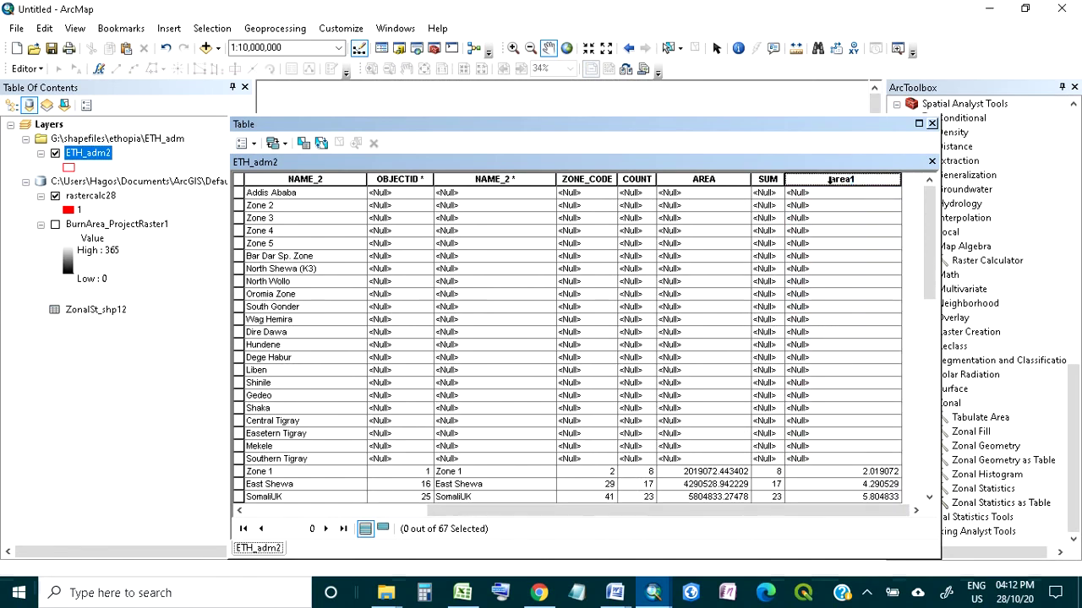
double_click(809, 179)
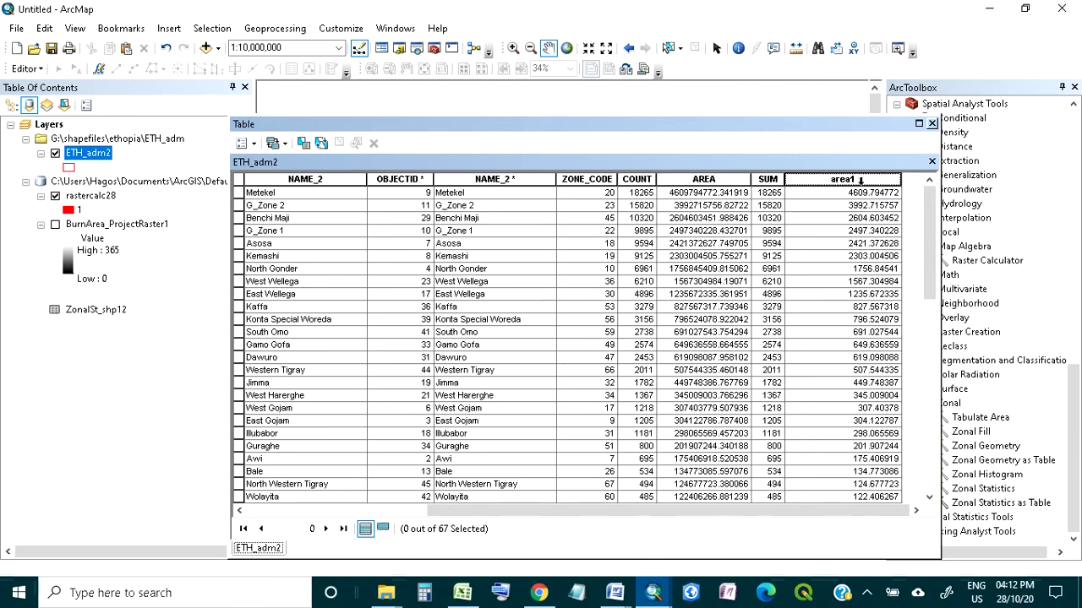
drag(240, 193, 245, 395)
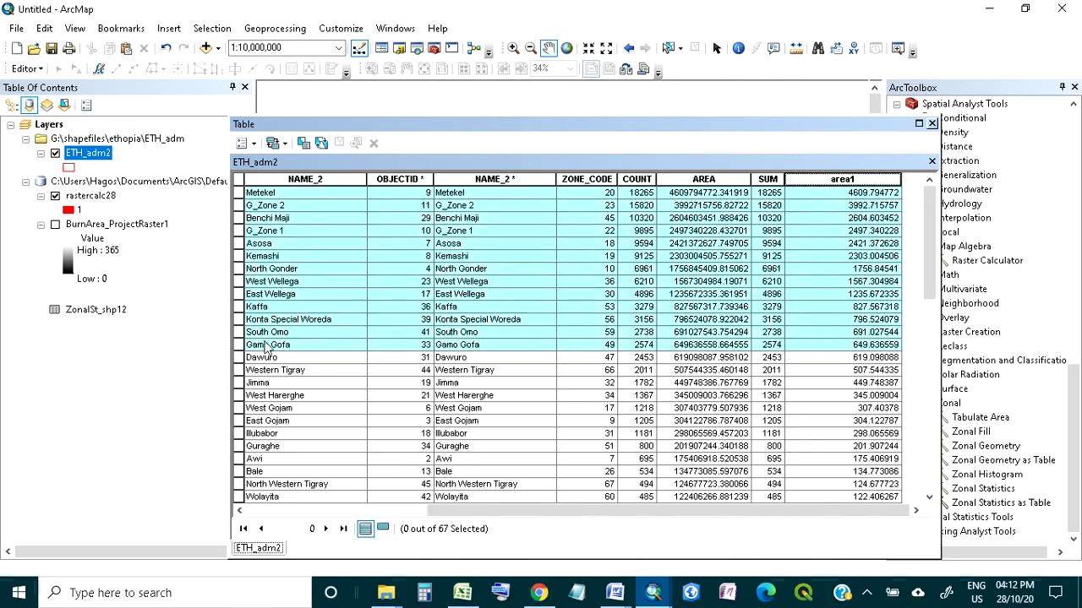